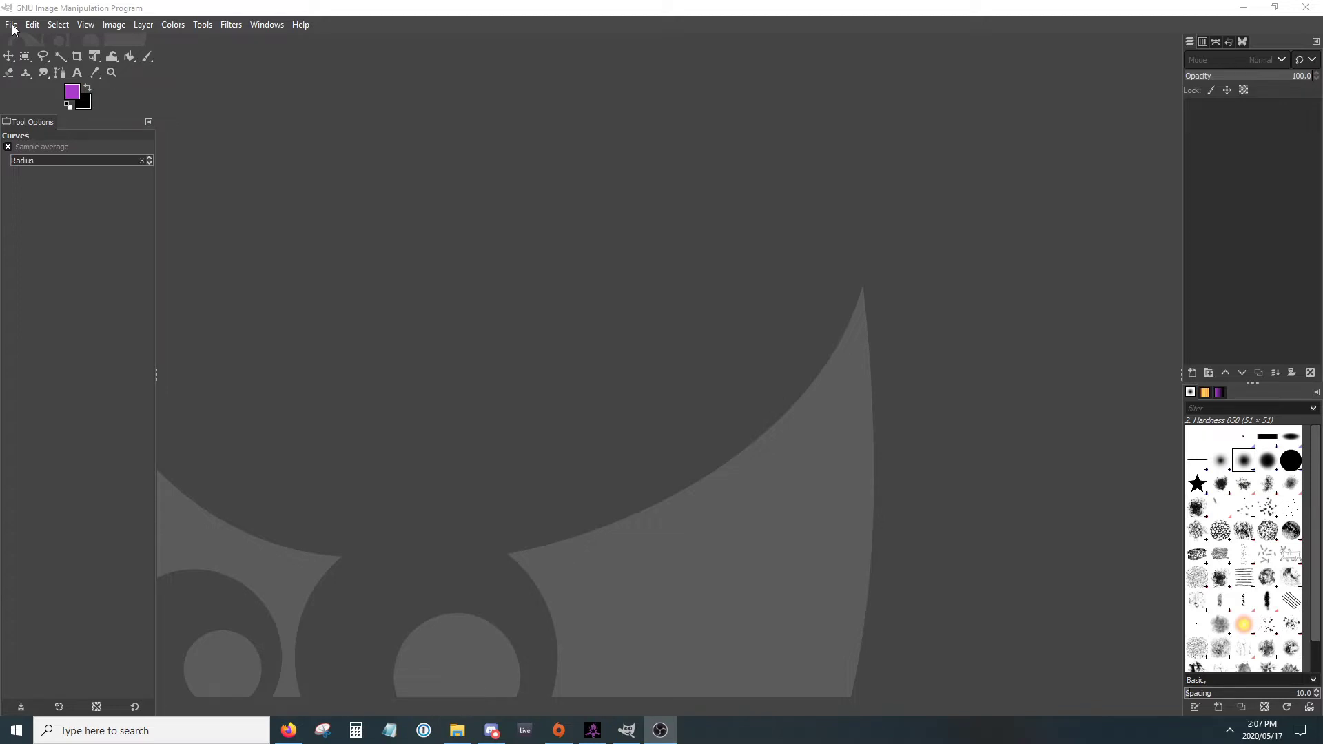
Open Zebra.JPG from the LIV Term 2 folder.
click(12, 27)
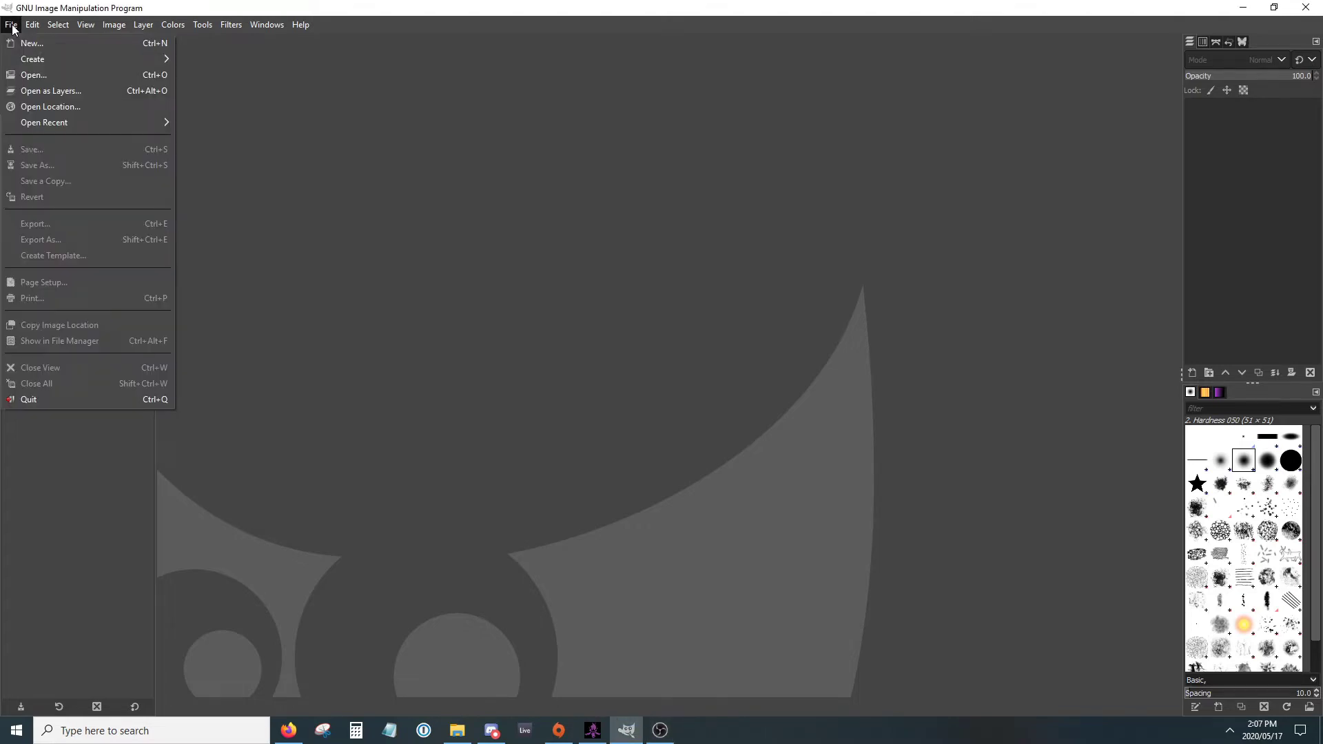
click(36, 74)
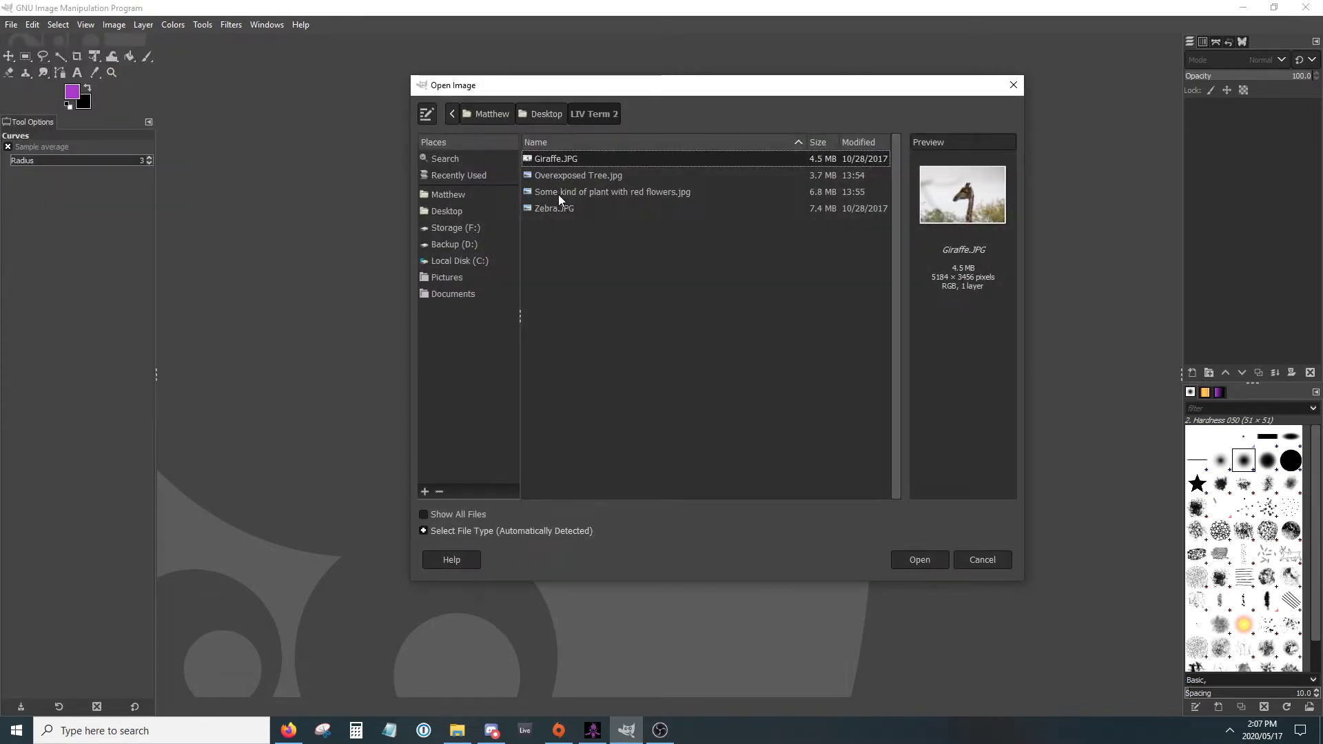
click(550, 178)
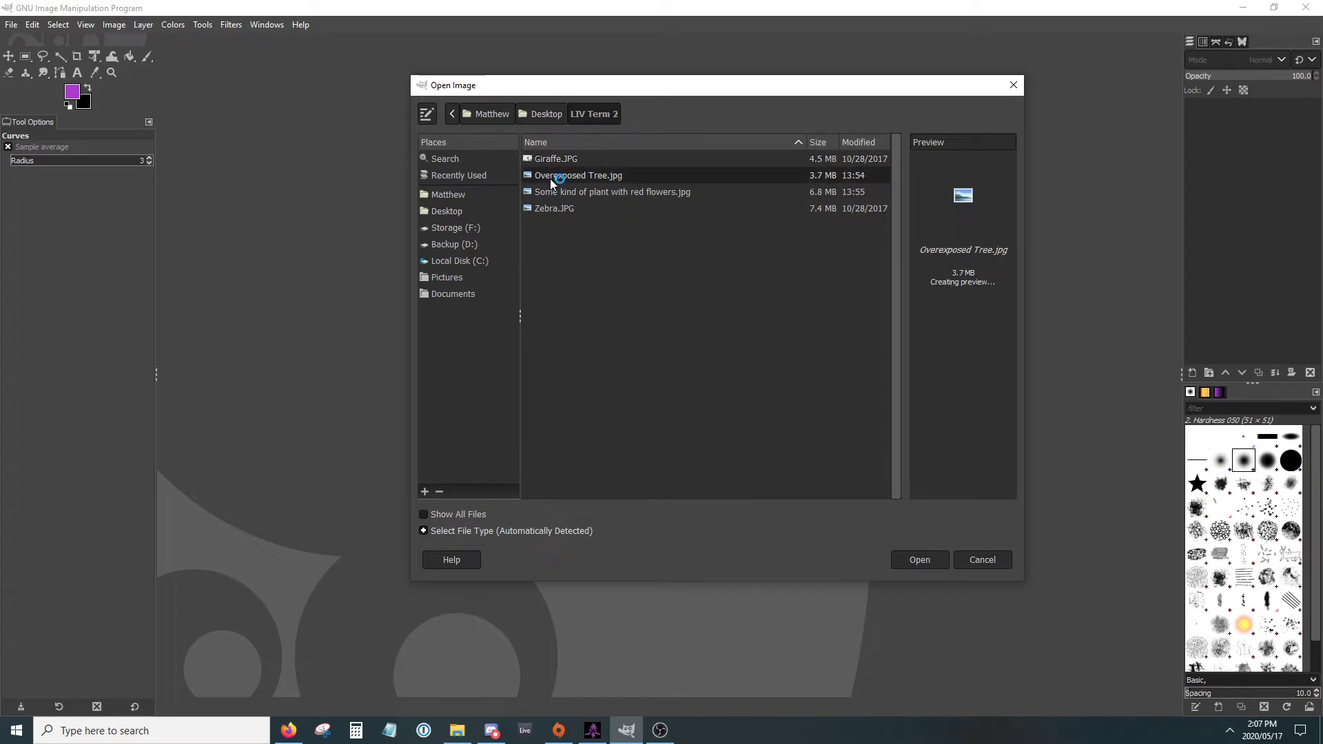
click(557, 207)
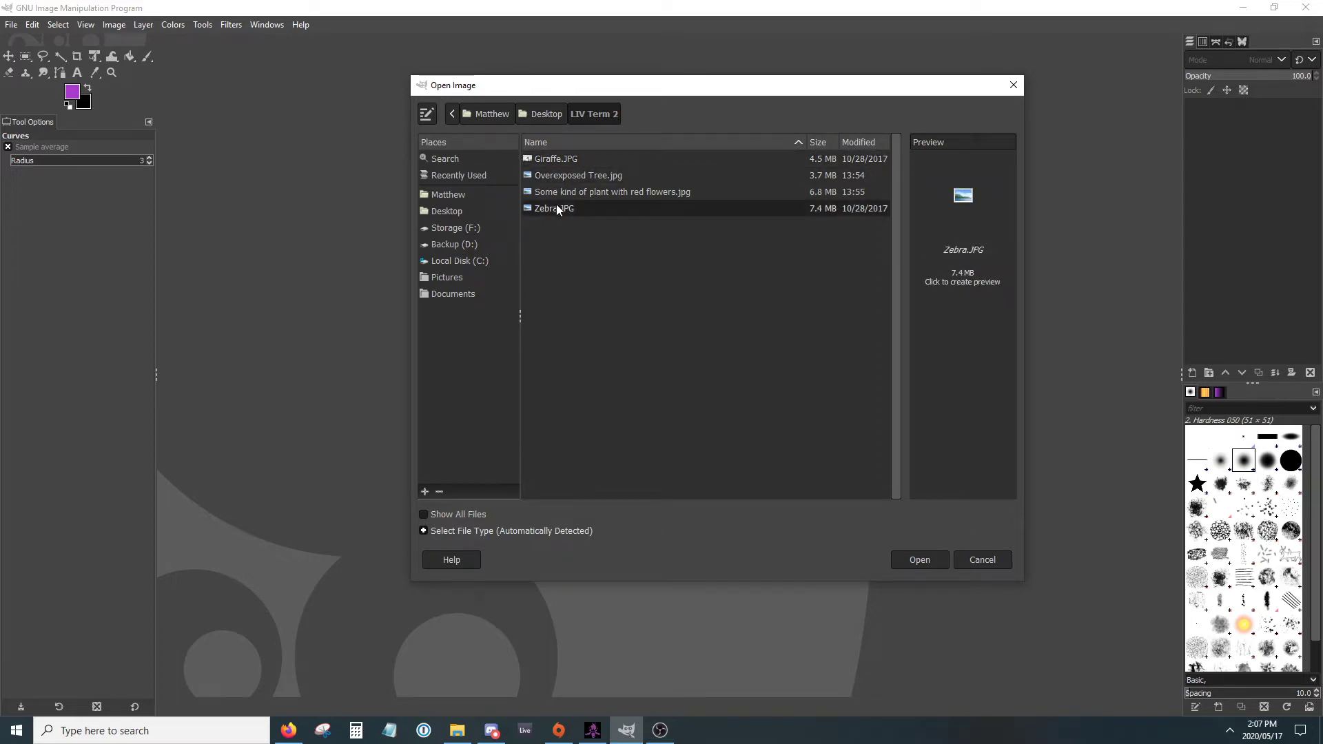
double_click(557, 207)
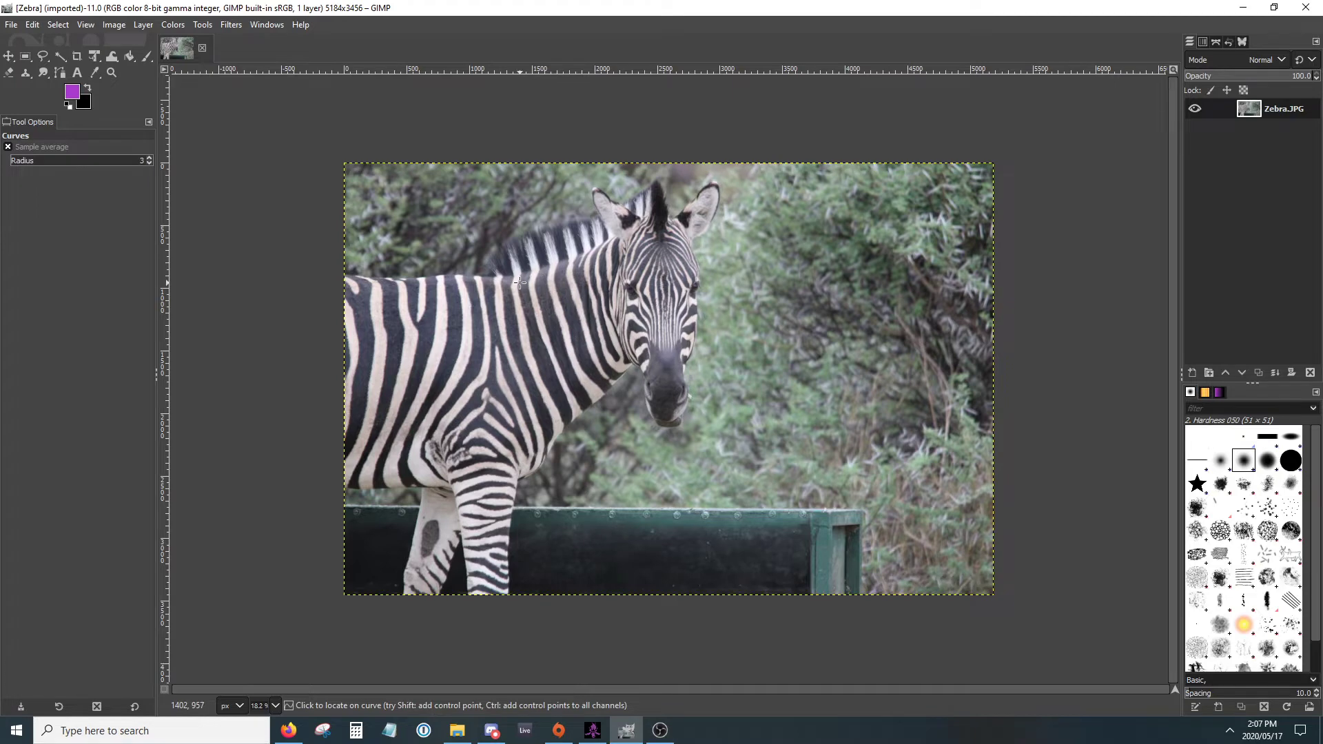
click(175, 25)
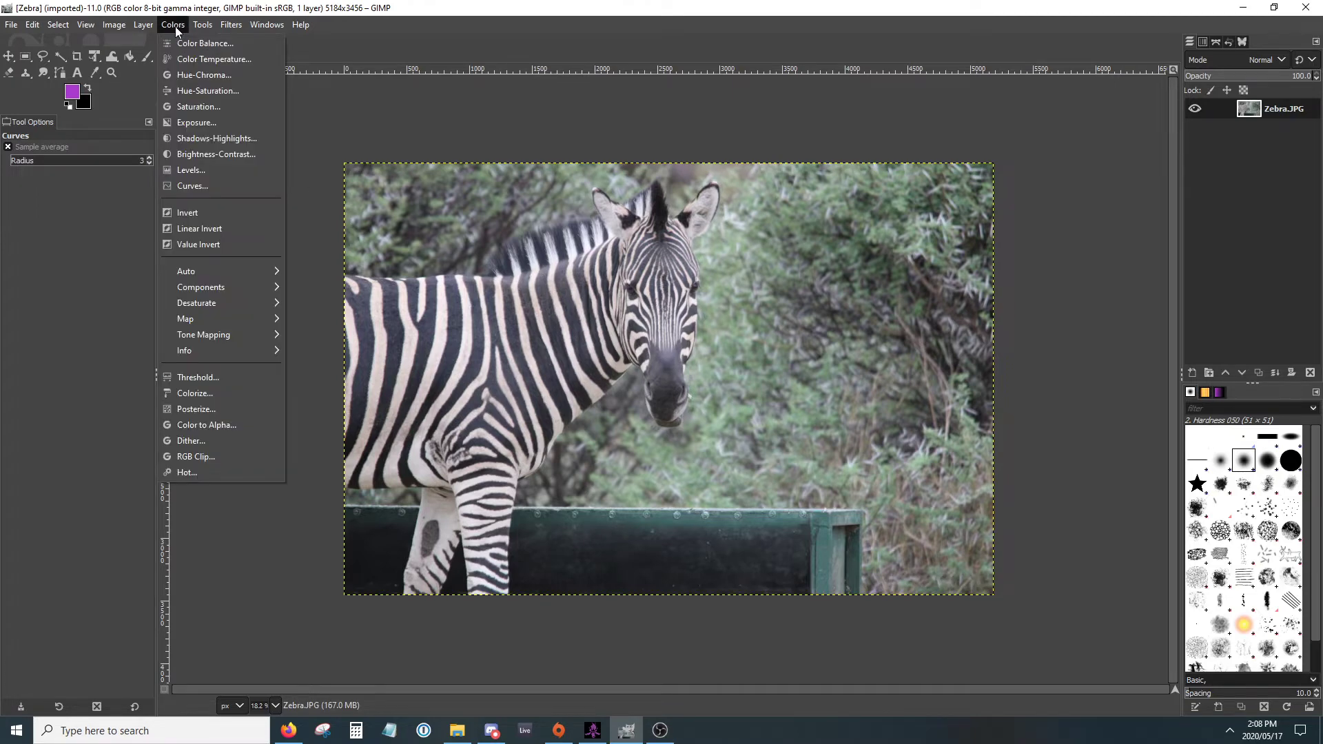
click(201, 155)
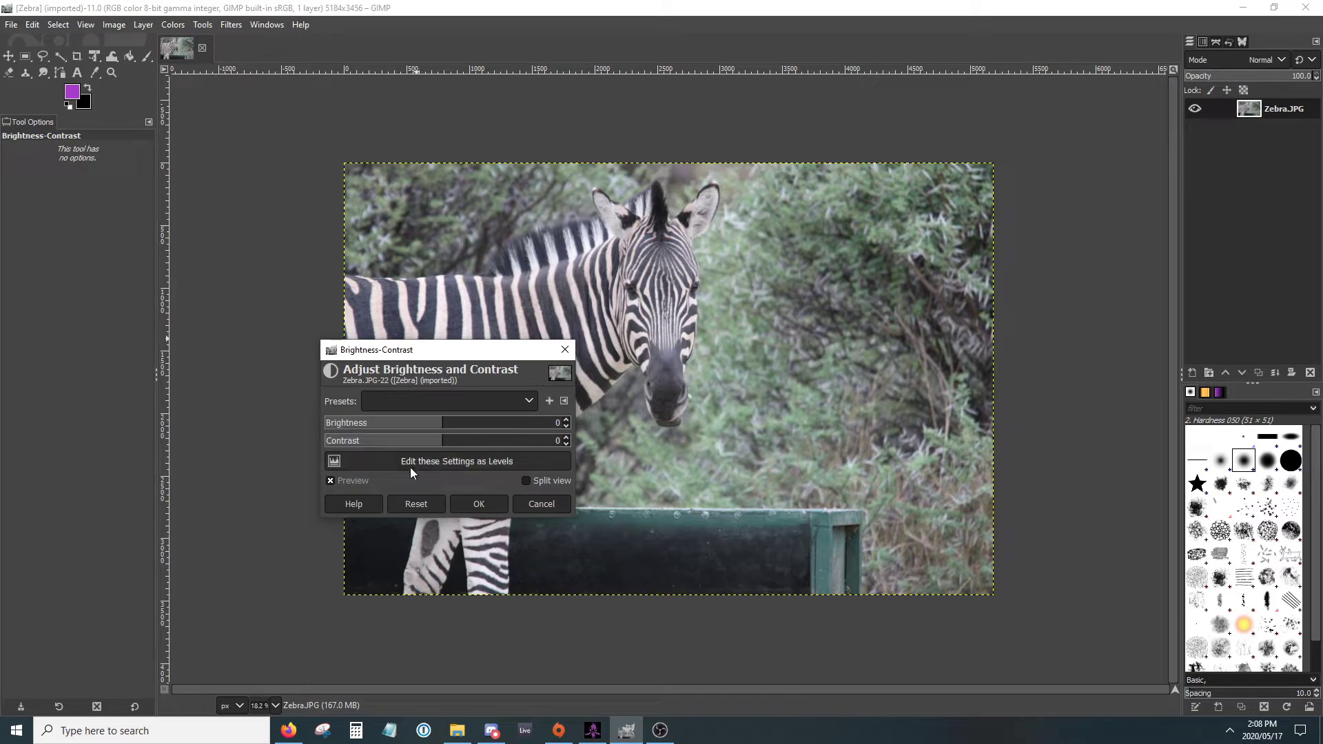
click(565, 350)
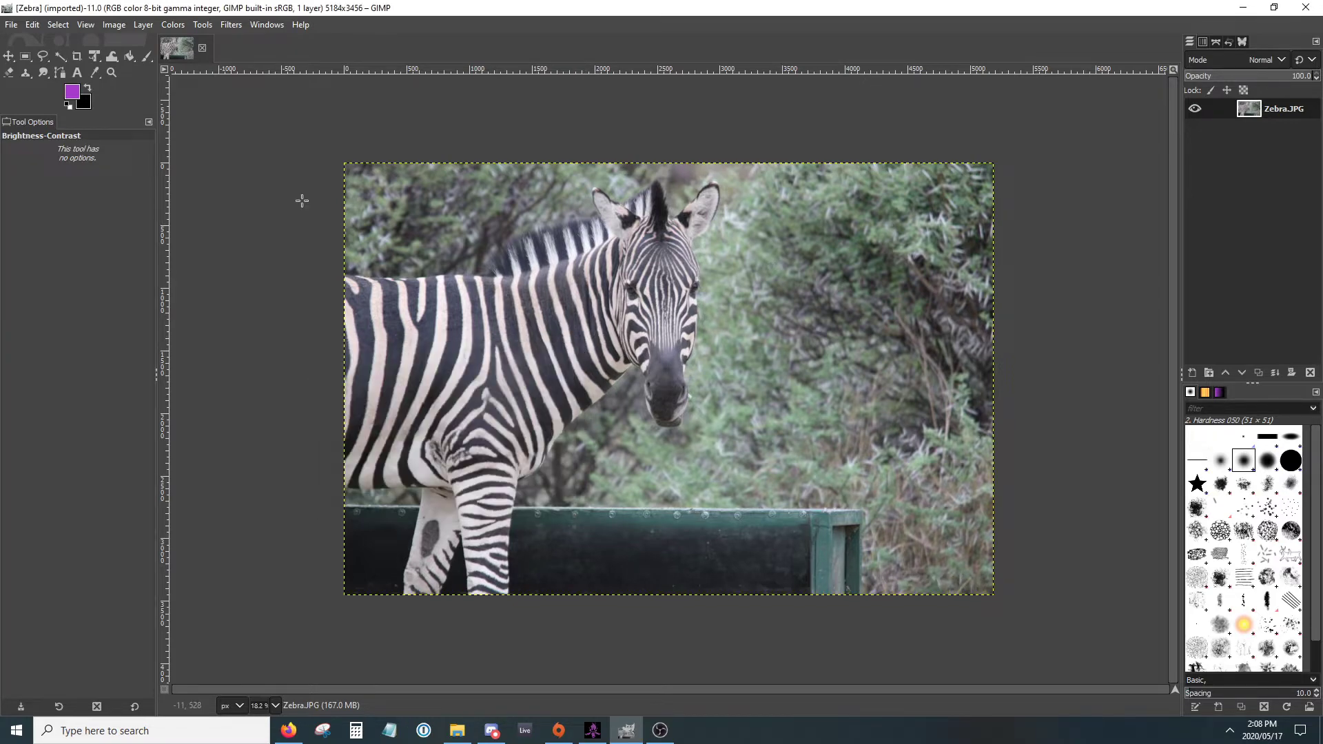
Open the Curves adjustment for the zebra photo and reposition its dialog.
click(173, 25)
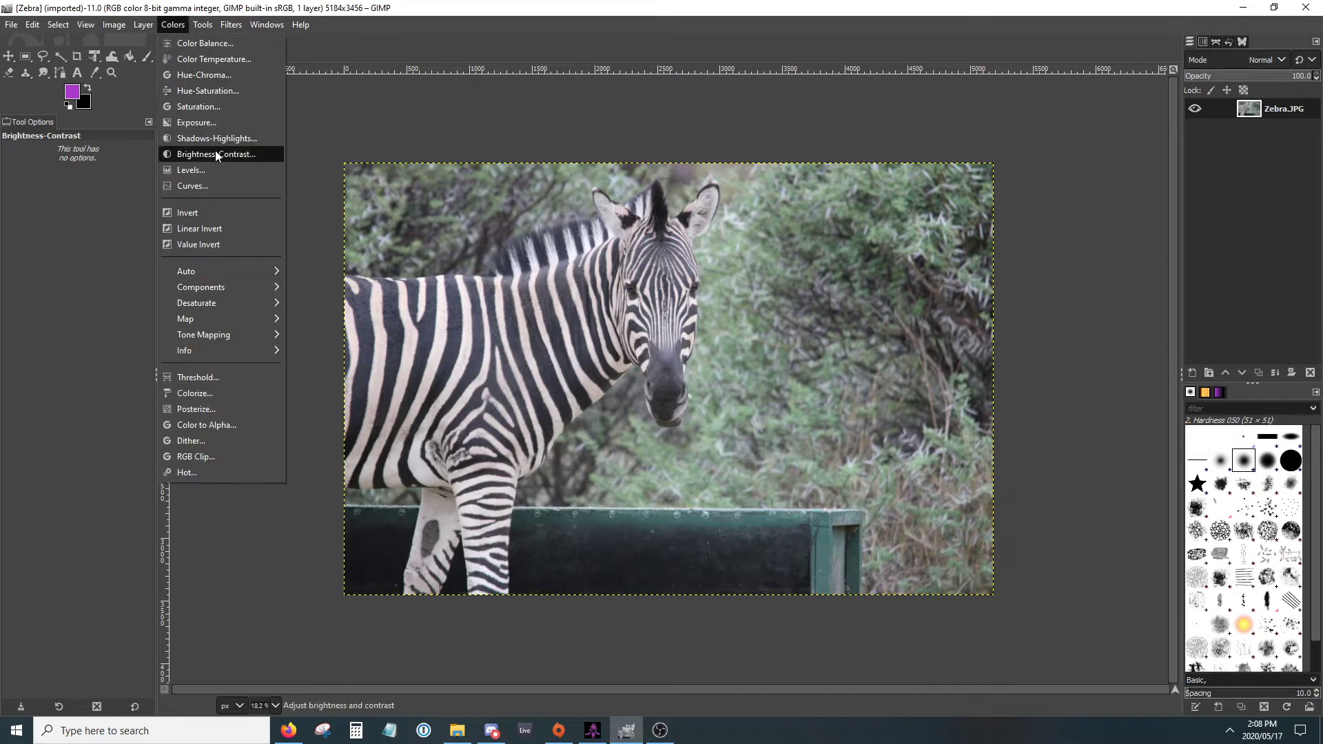
click(238, 187)
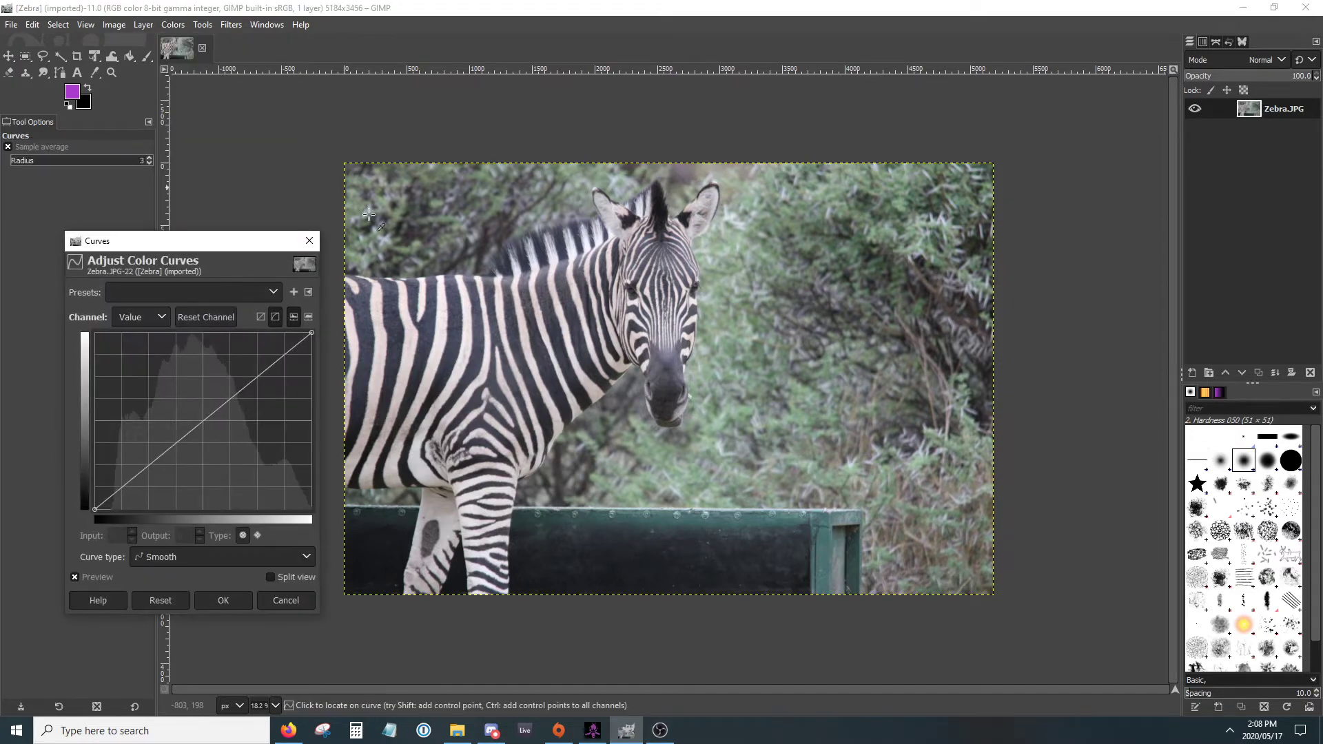
mouse_move(237, 239)
mouse_down()
mouse_move(314, 234)
mouse_move(289, 258)
mouse_move(246, 227)
mouse_up()
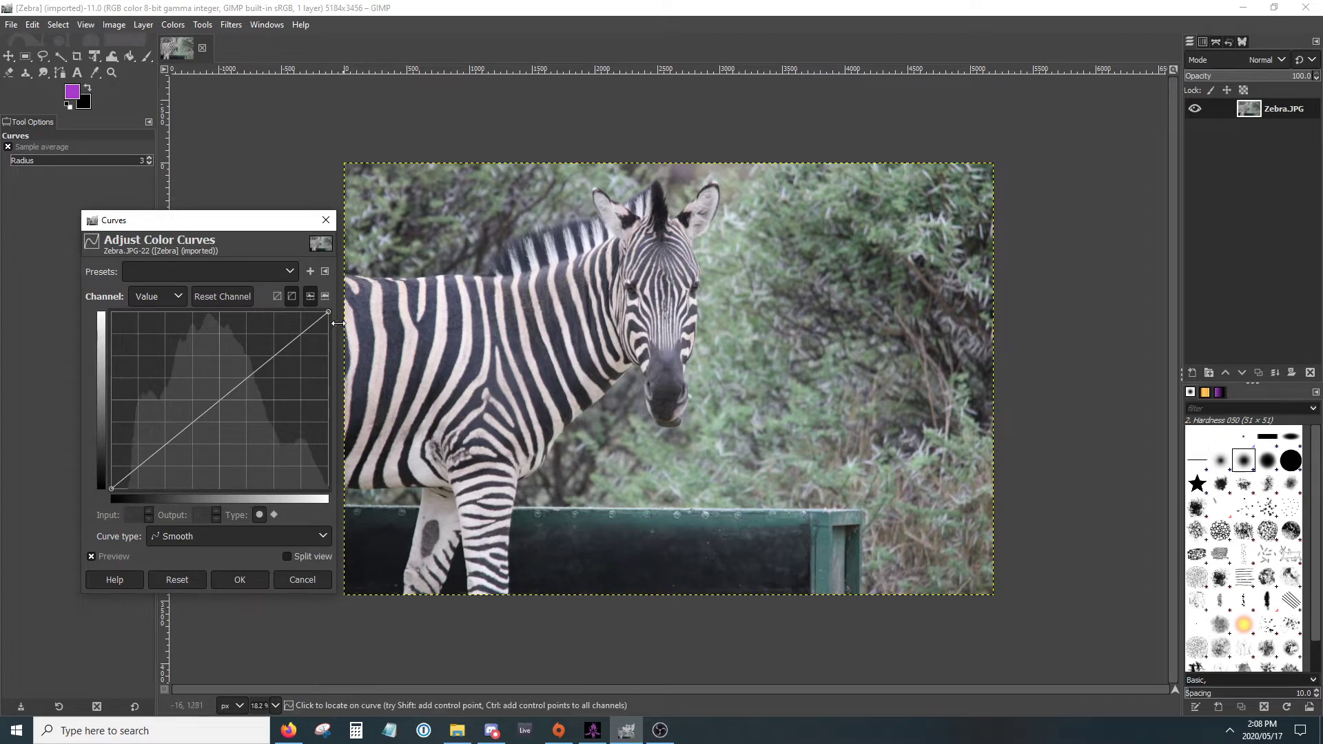
Invert the Value curve by swapping its black and white endpoint outputs, and restore the endpoints to the straight diagonal.
drag(328, 313, 330, 496)
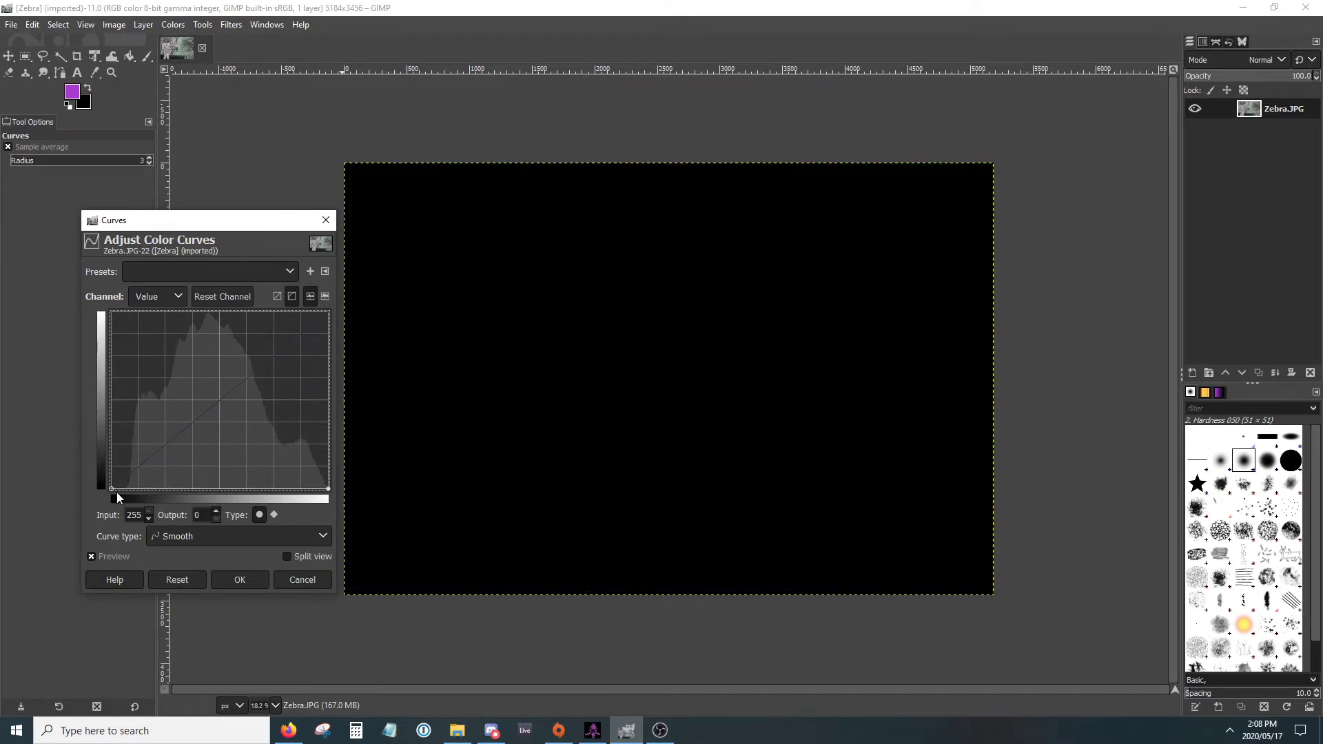
drag(111, 488, 112, 312)
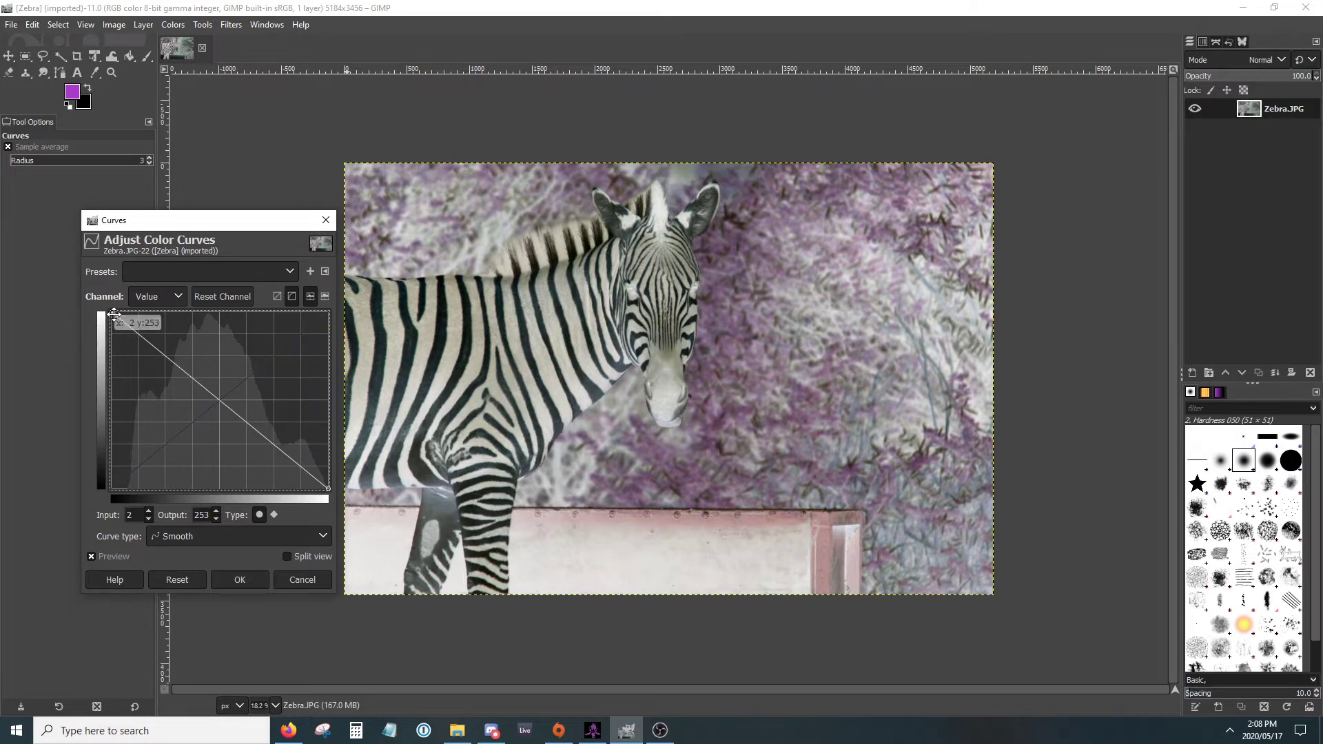
drag(113, 314, 99, 496)
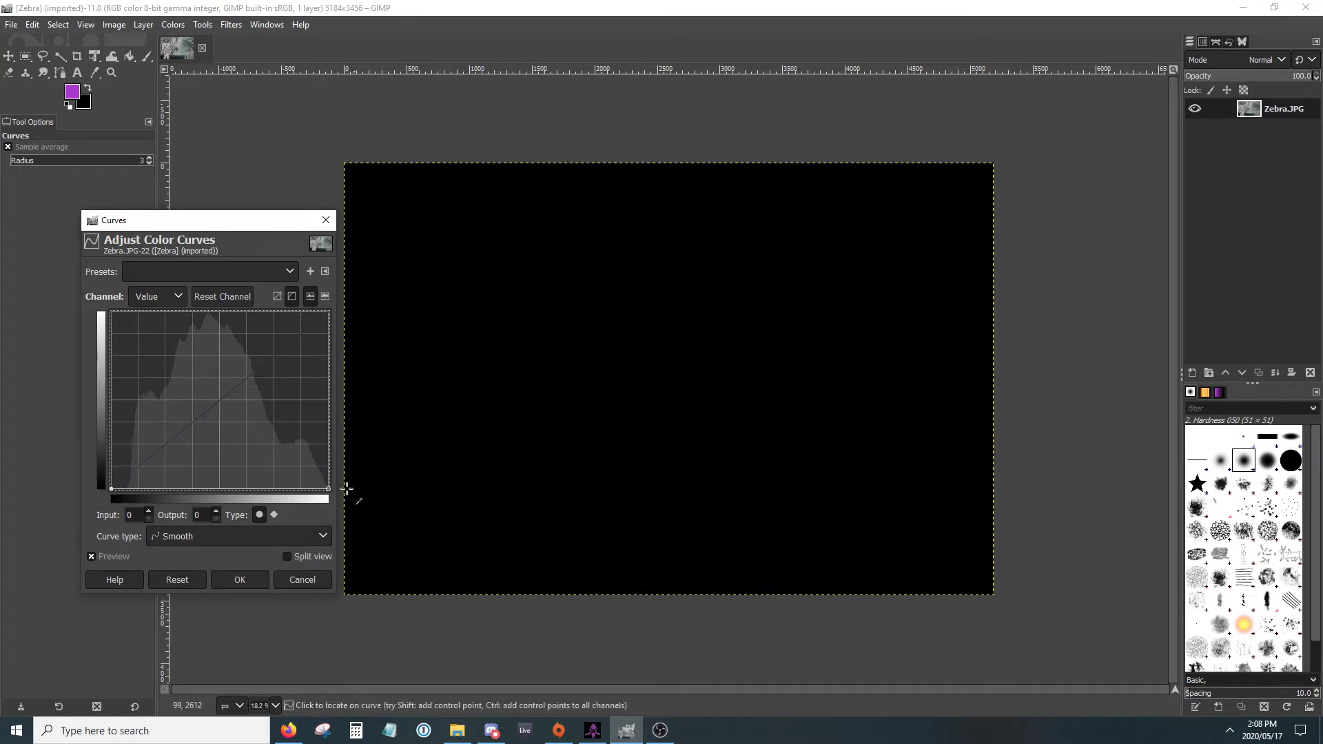
drag(315, 488, 328, 312)
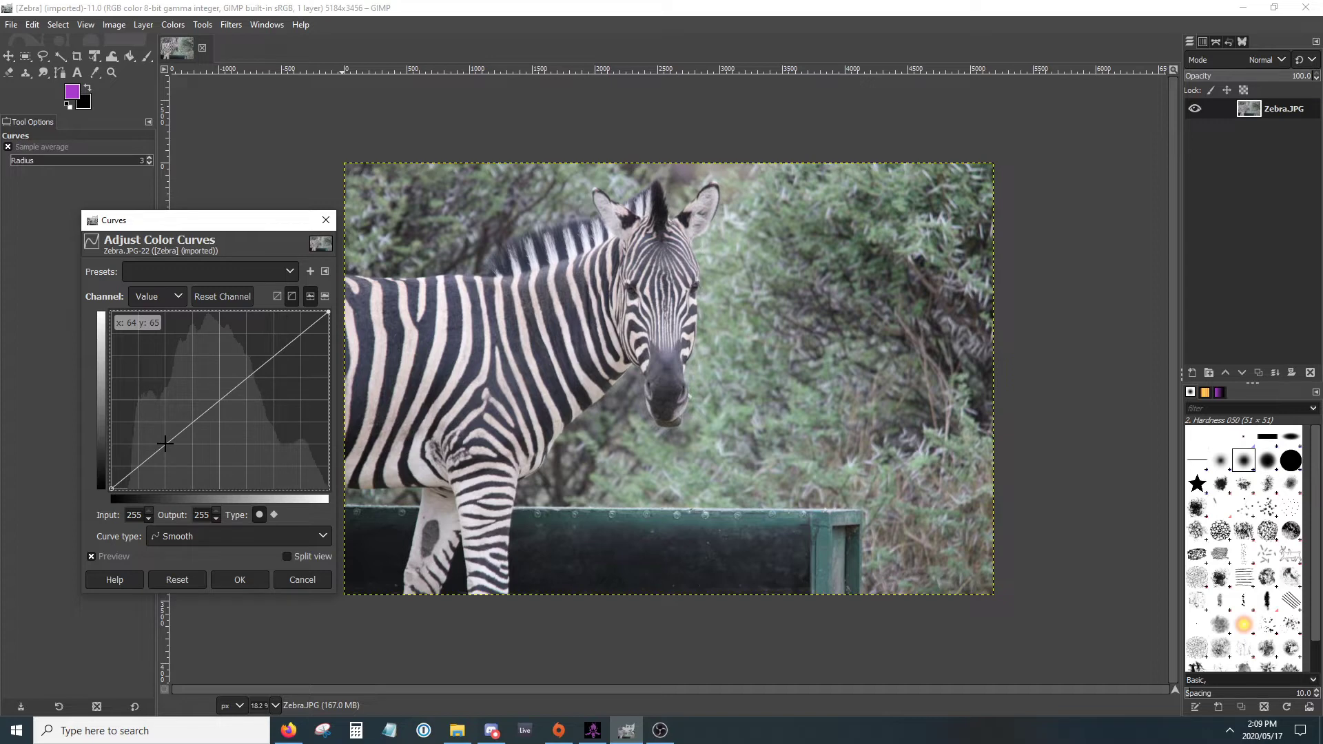
Bend the Value curve into an S with points at about input 79, output 61 and input 187, output 206.
drag(165, 443, 184, 460)
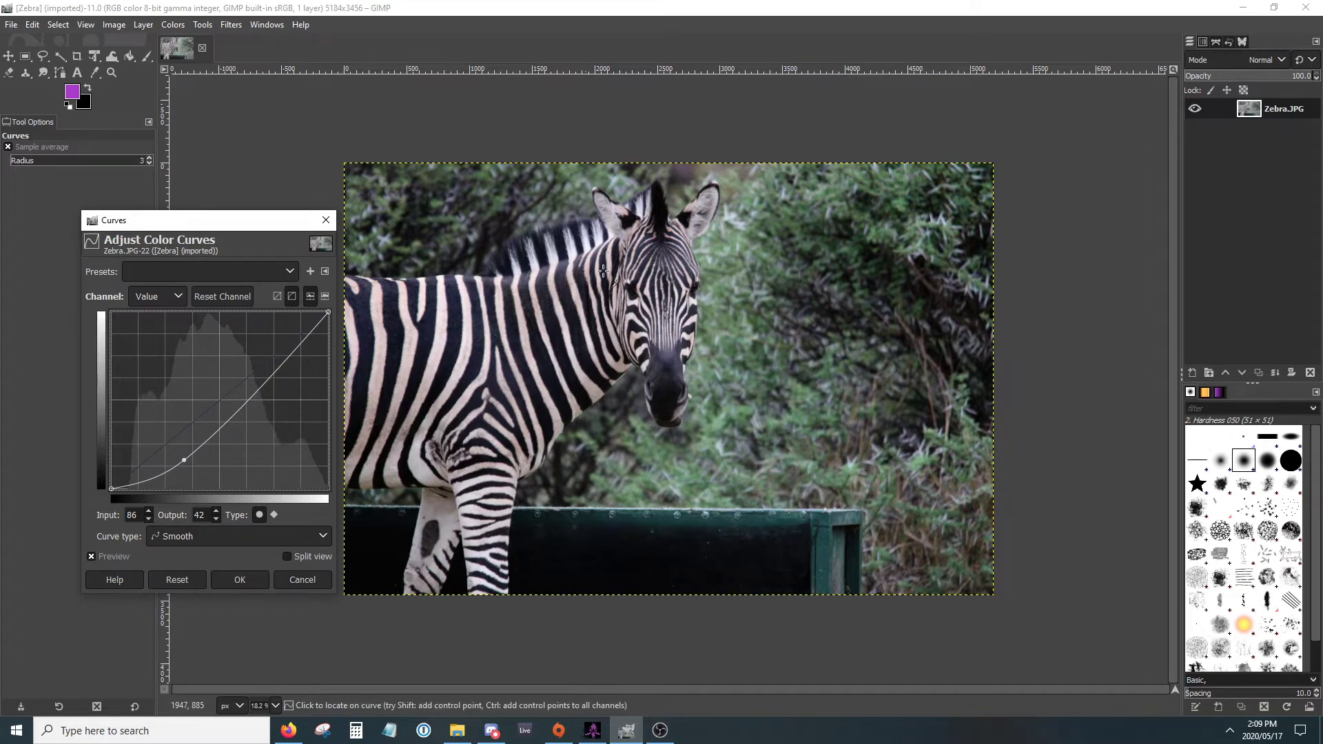
drag(285, 363, 270, 345)
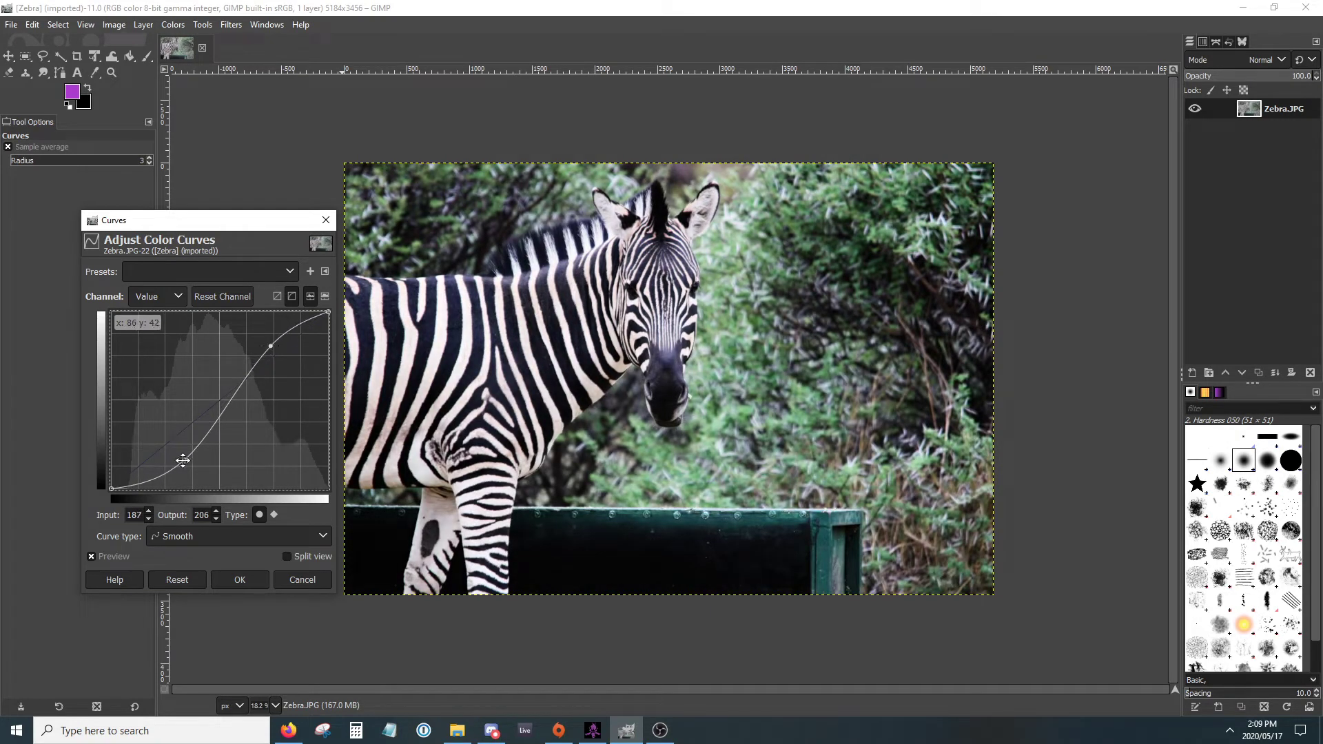
drag(184, 460, 177, 448)
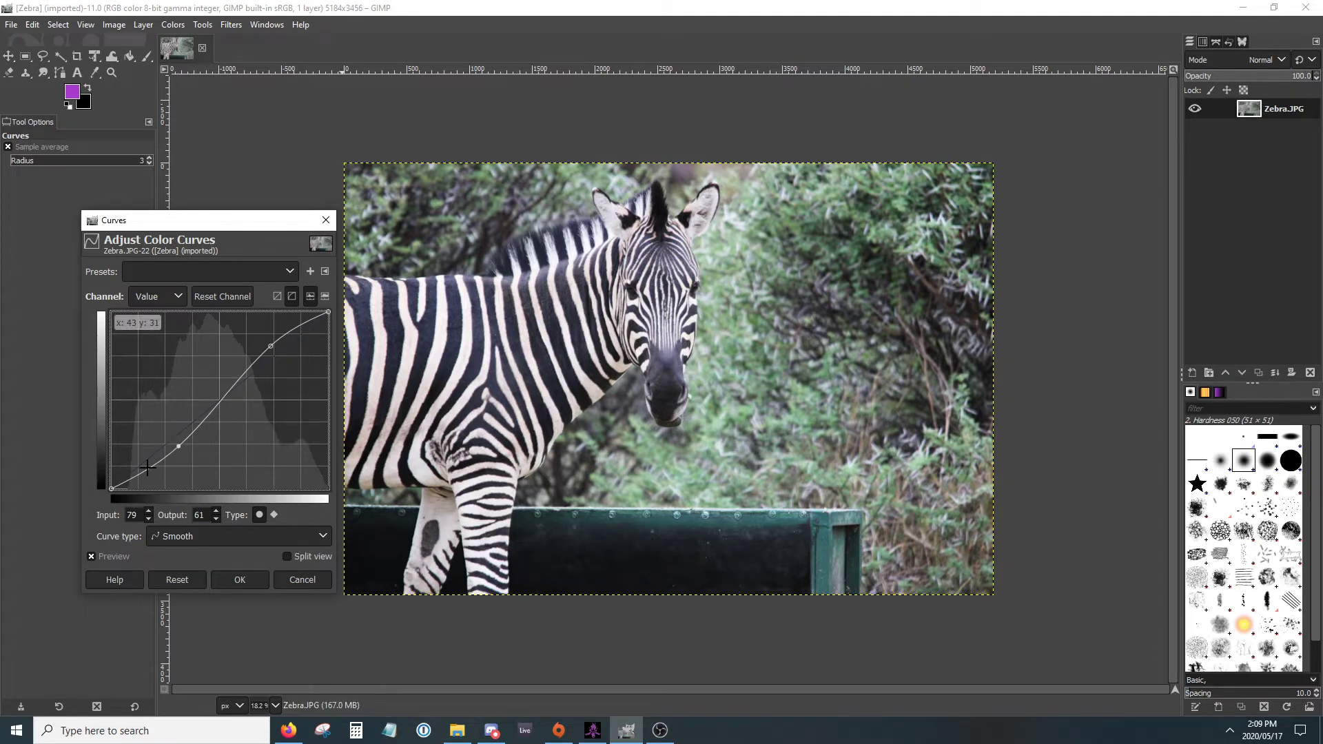
Add a shadow point near input 55, output 20 and a highlight point at about 197, 240, and apply the Value curve.
drag(148, 467, 158, 475)
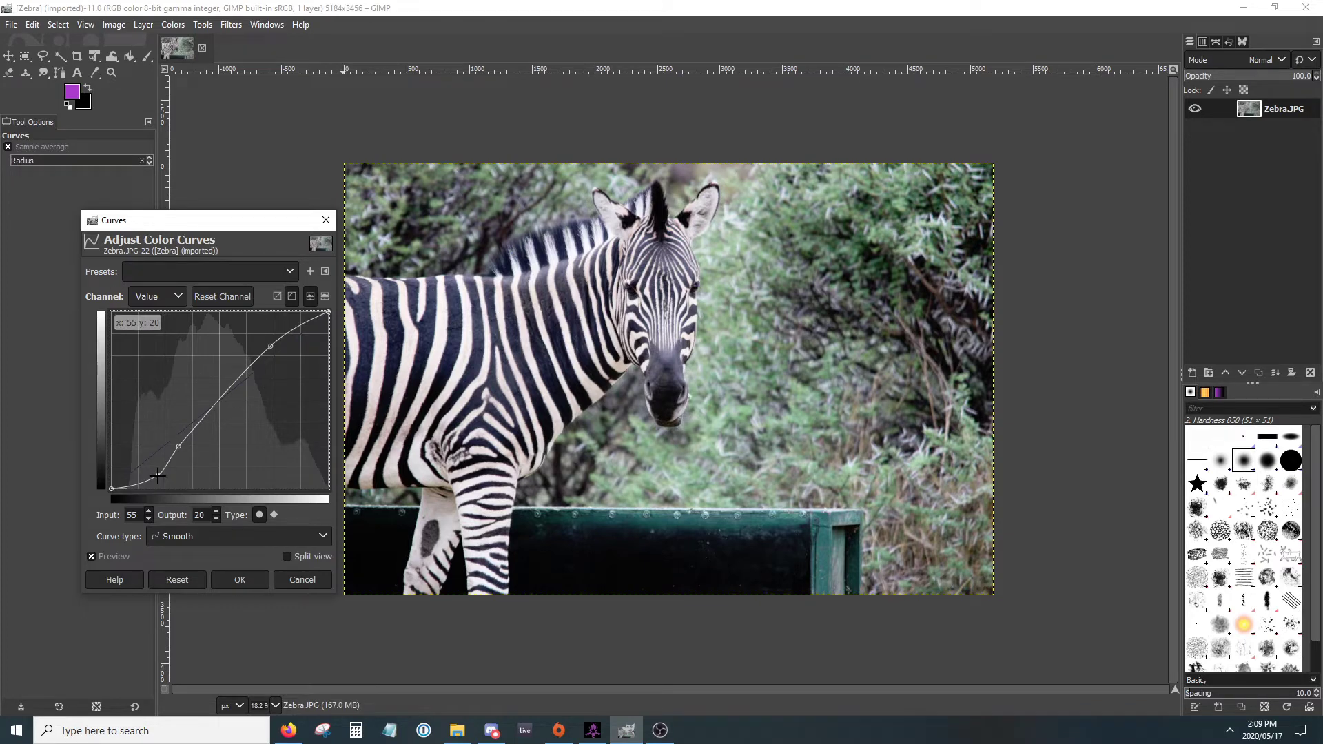
drag(158, 476, 156, 474)
click(287, 331)
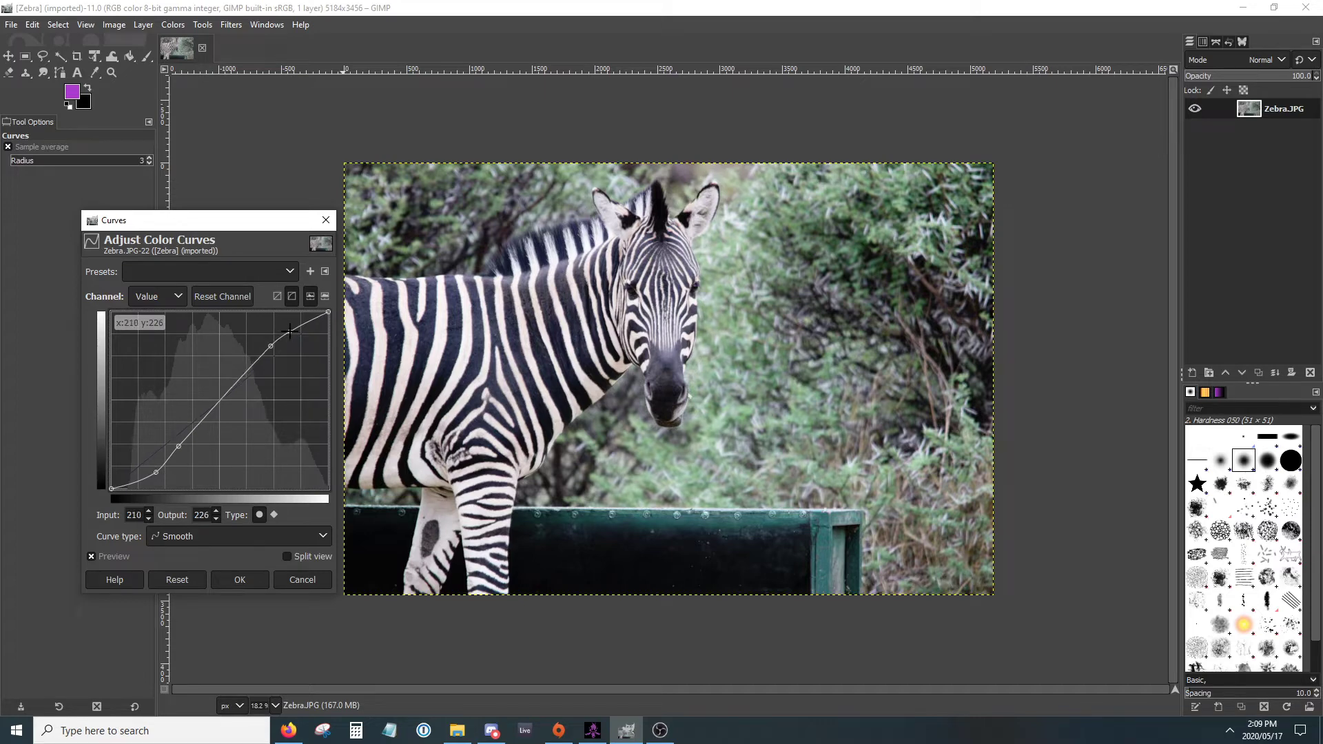
drag(286, 332, 277, 321)
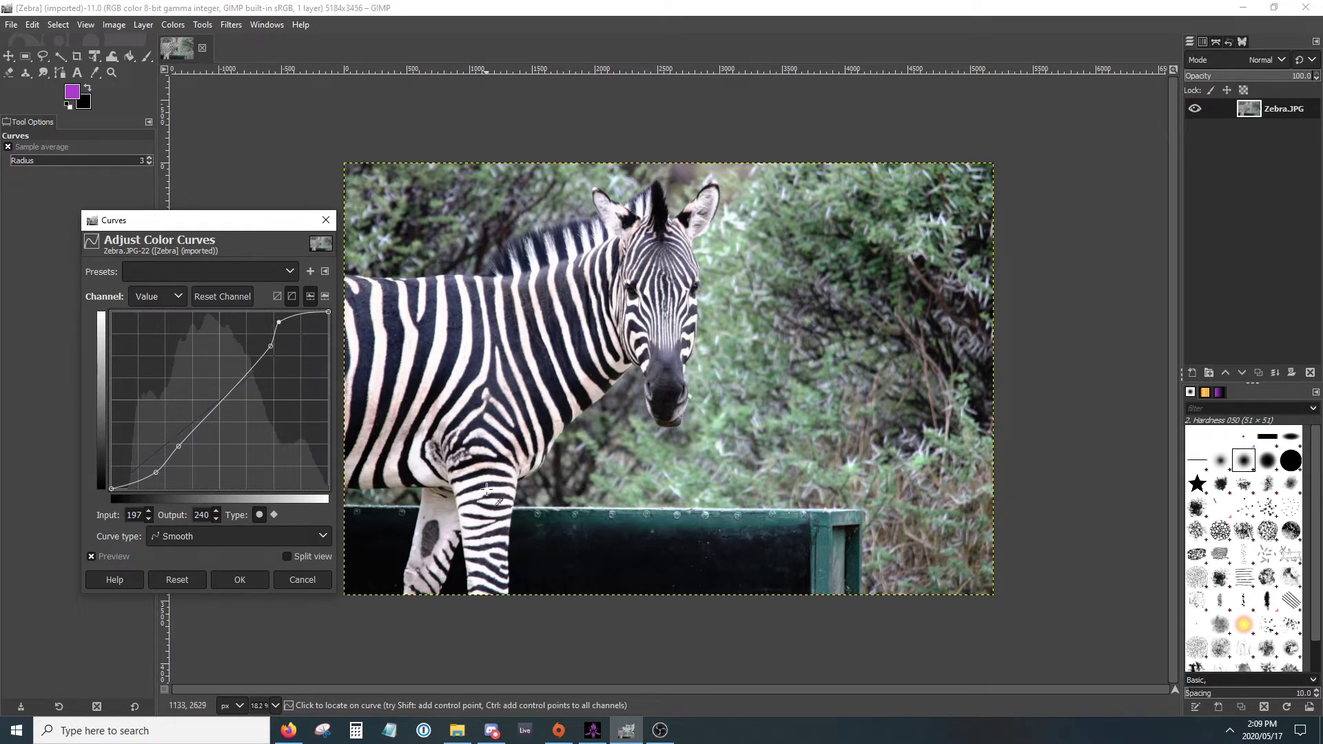
click(222, 584)
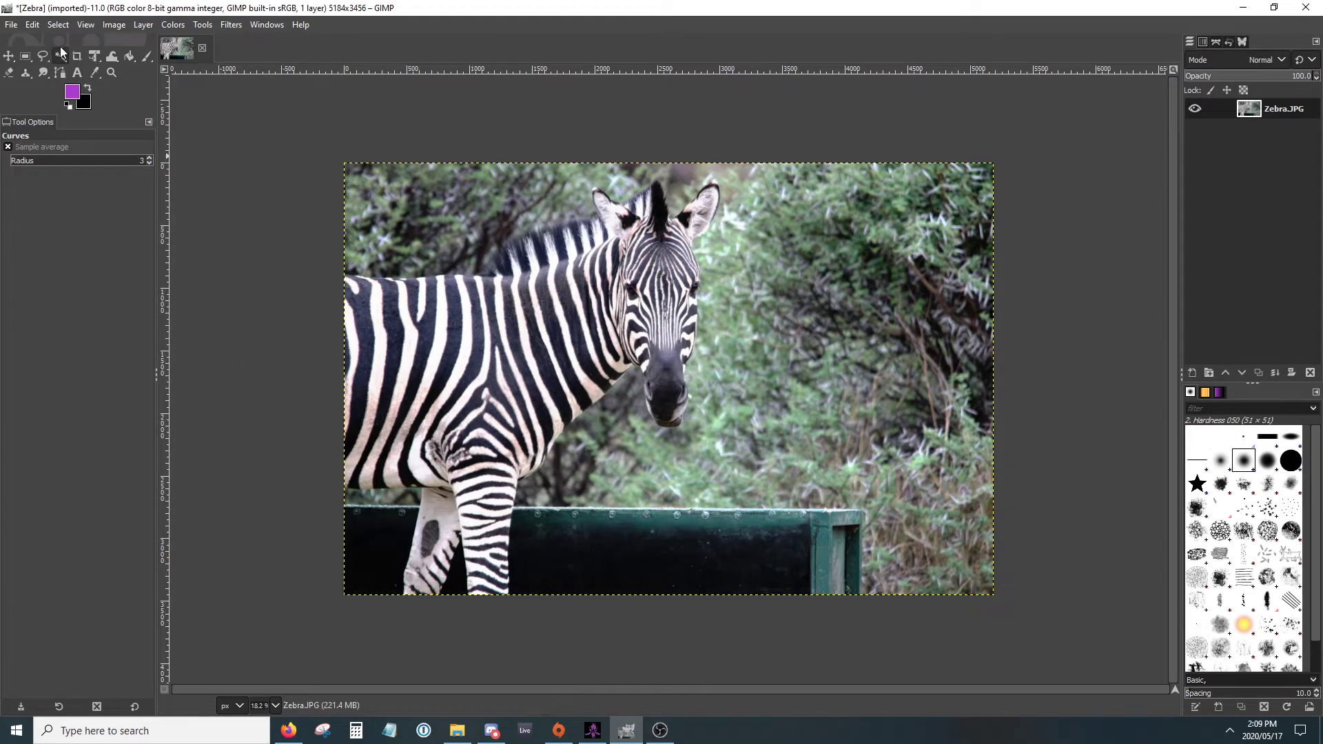
Undo the Curves adjustment and redo it to compare the zebra photo before and after.
click(34, 25)
click(40, 44)
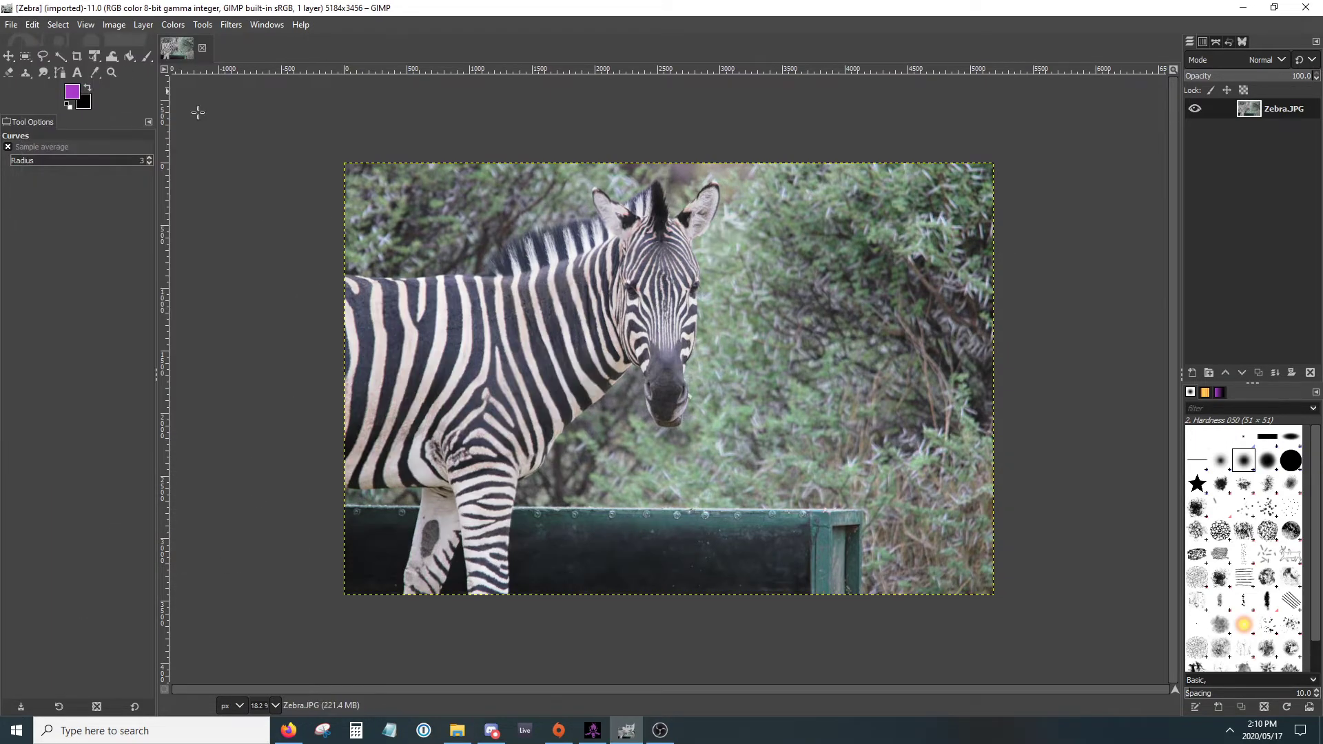
click(33, 26)
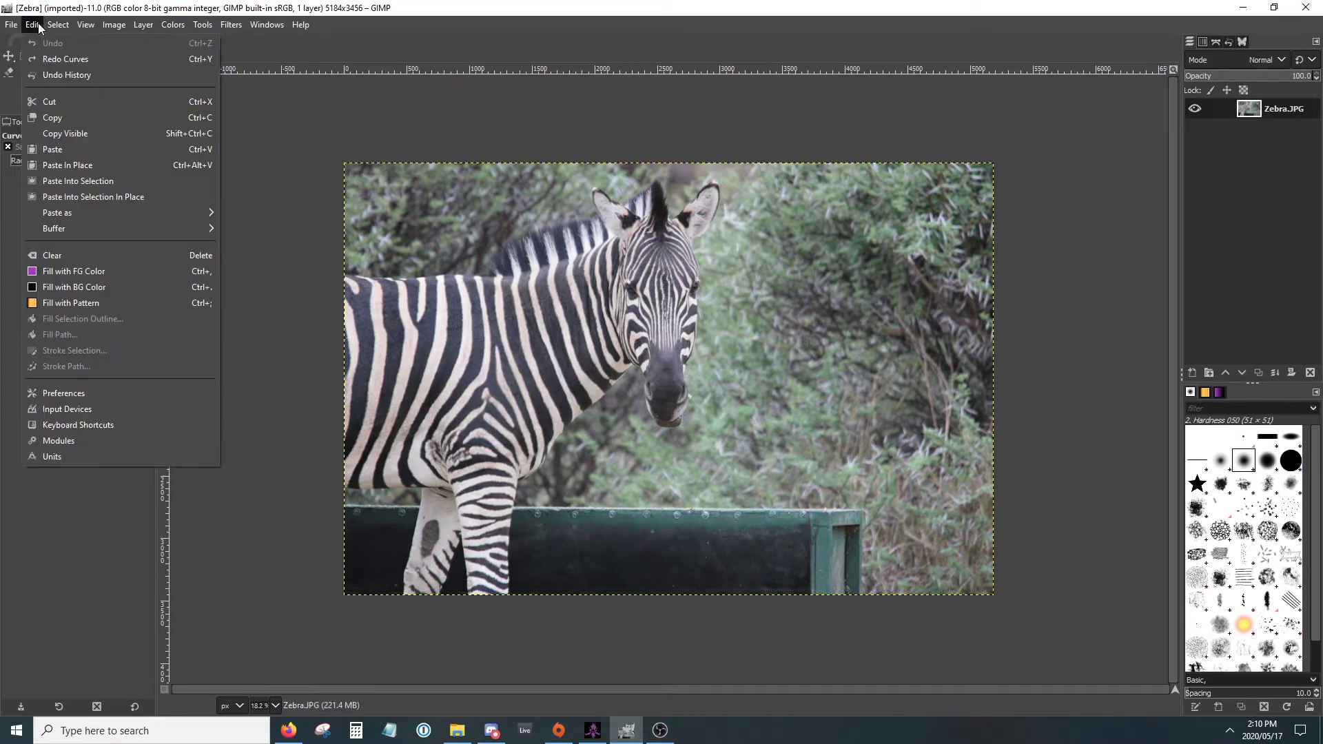
click(58, 59)
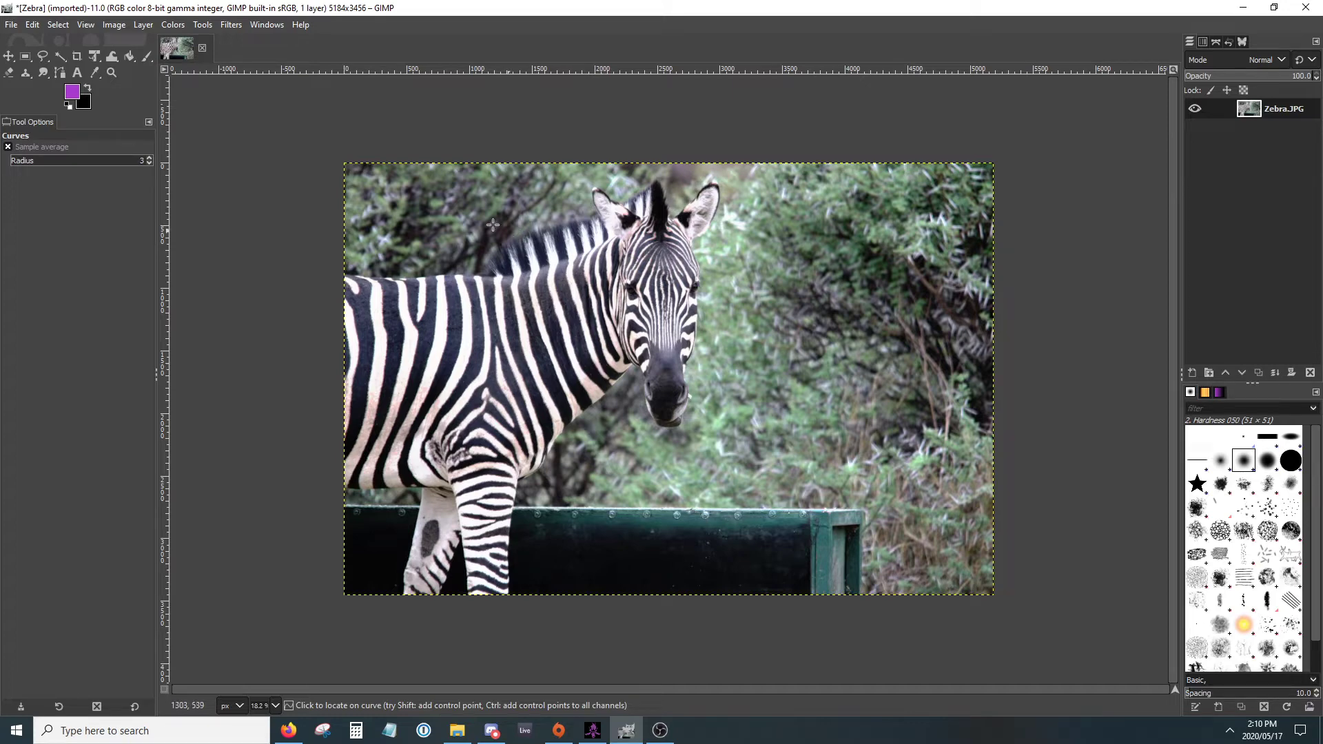
Start a Green channel curve, raising a highlight point slightly above the diagonal and placing a point at input 176, output 176.
click(172, 24)
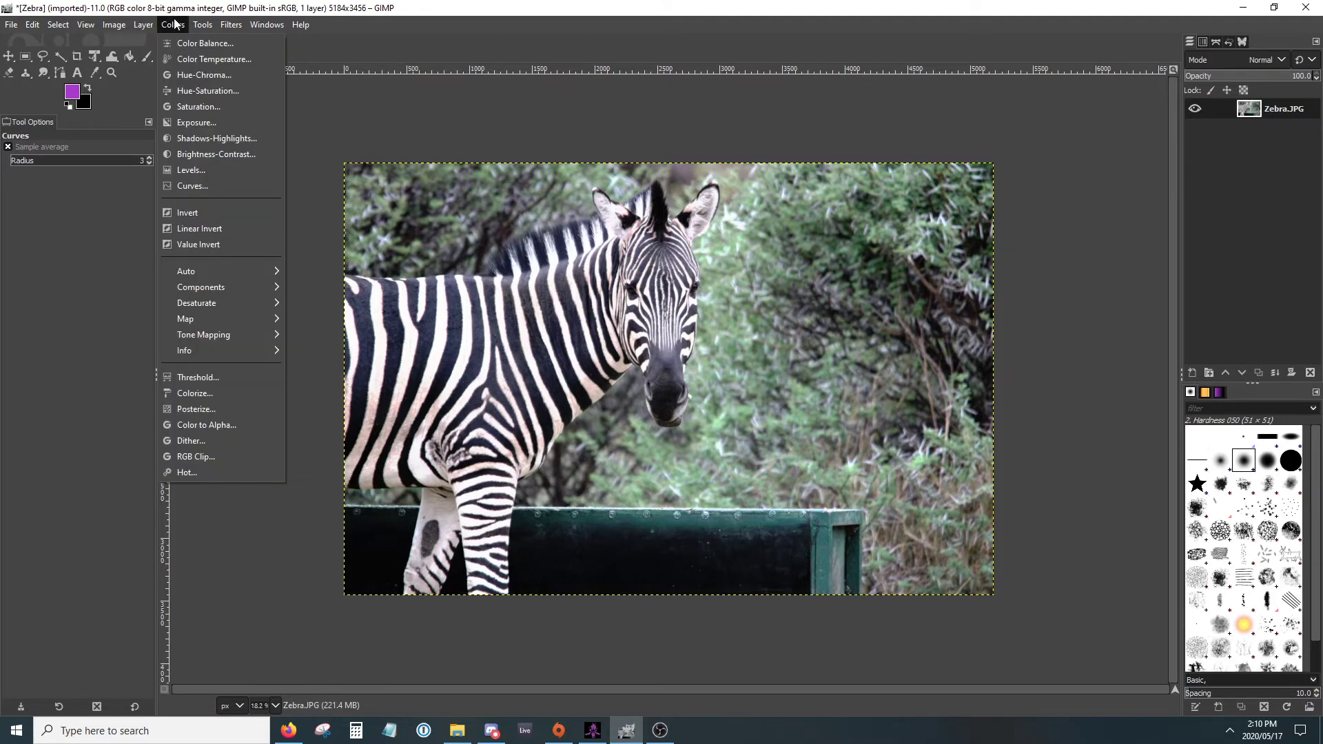
click(199, 185)
click(181, 297)
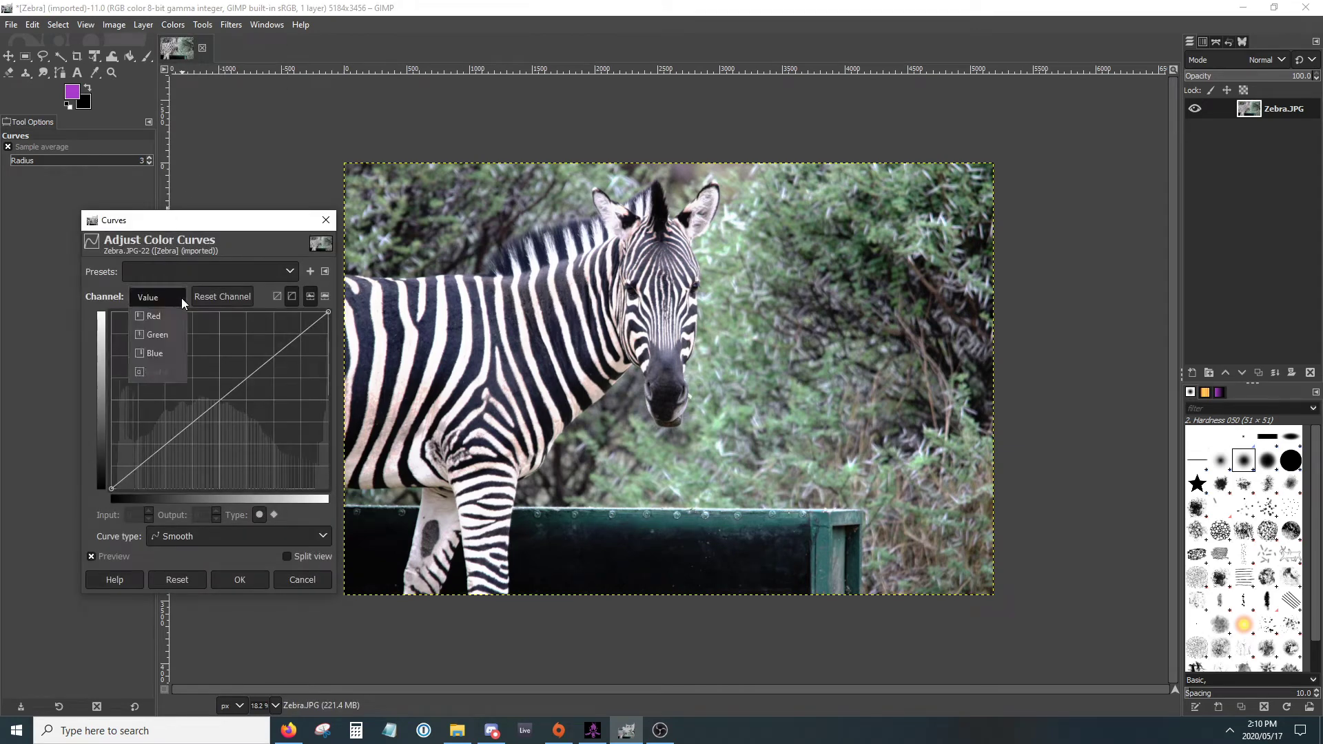
click(157, 335)
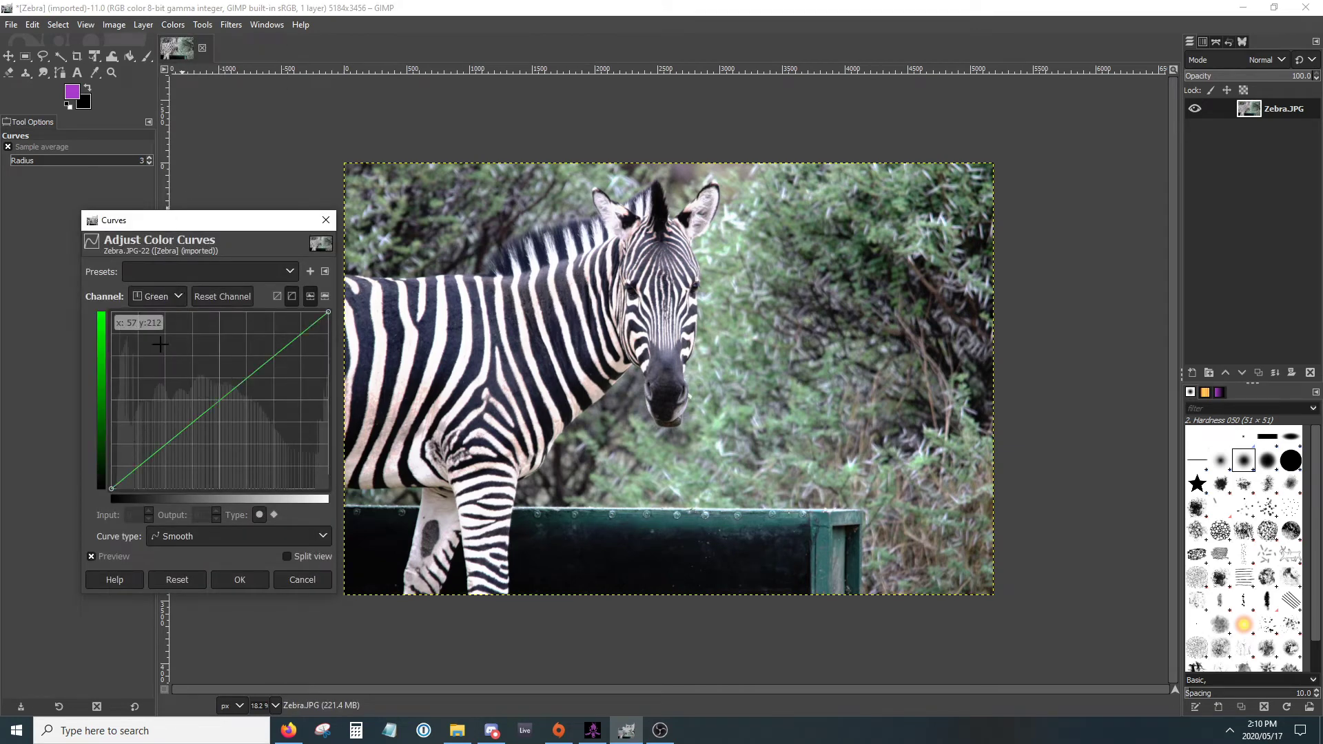
click(282, 345)
drag(282, 344, 278, 342)
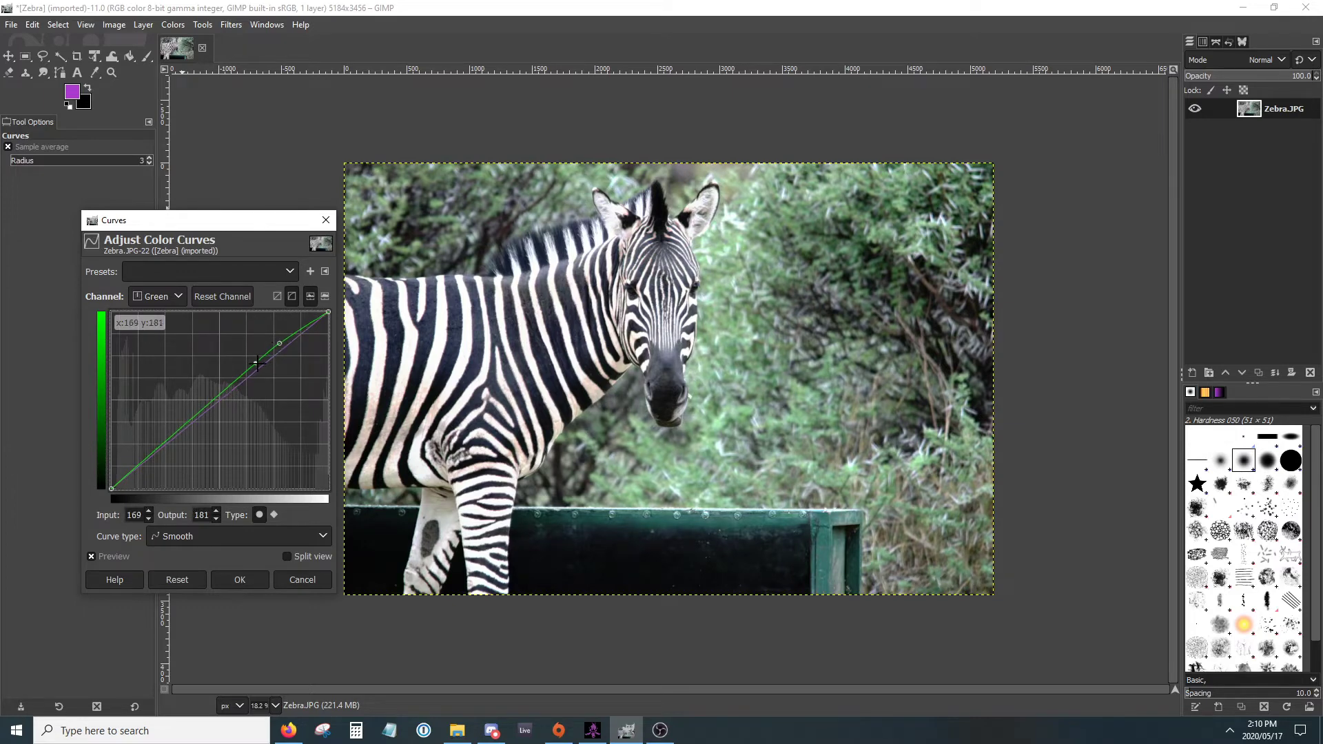
click(261, 367)
drag(260, 367, 261, 367)
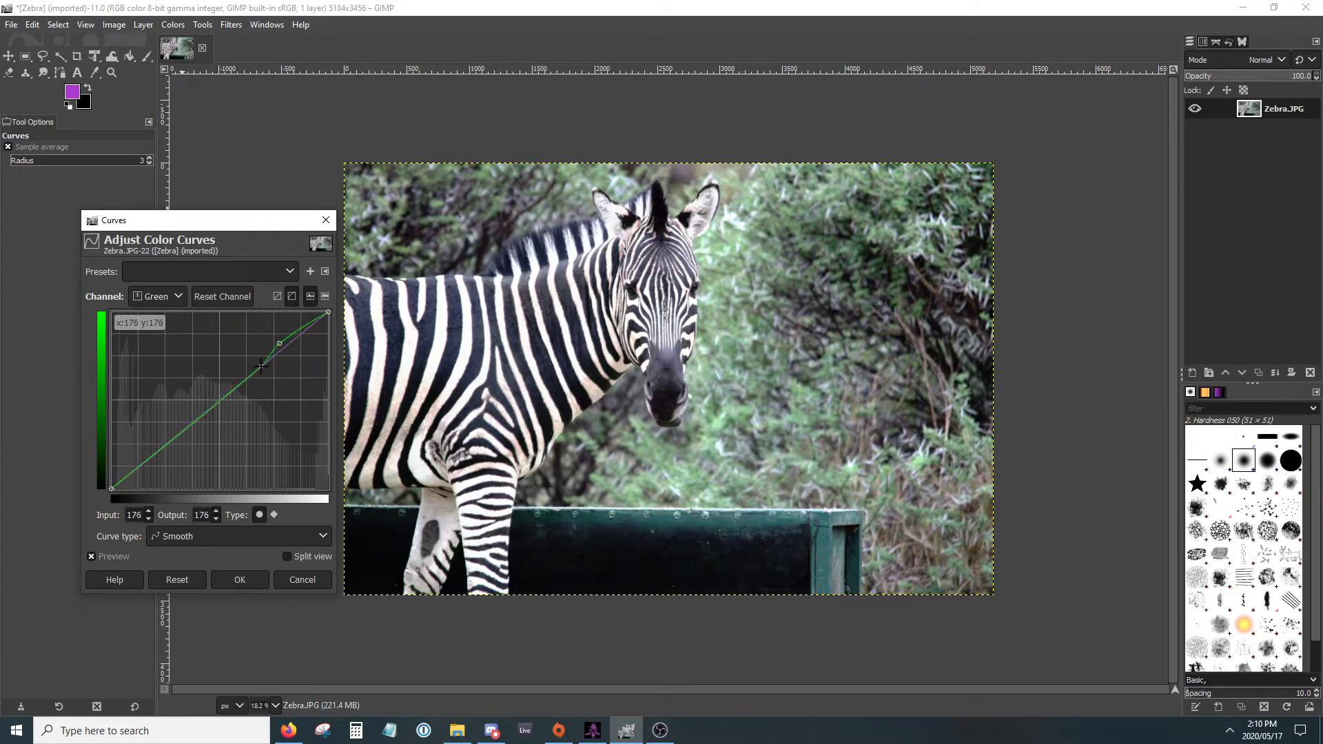
Add another raised highlight point, a shadow point near the diagonal and a lowered one at about 34, 16, and apply the Green curve.
click(293, 329)
click(154, 456)
click(137, 476)
drag(137, 475, 139, 476)
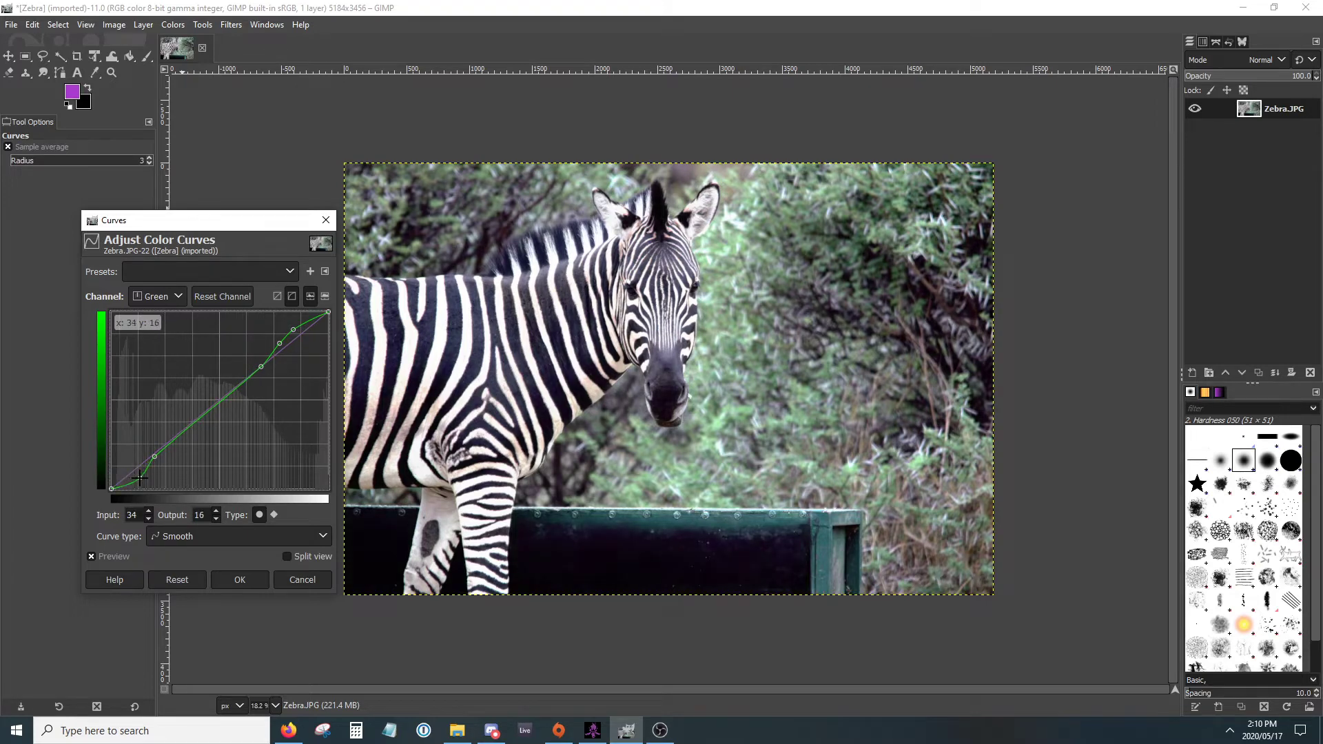
click(241, 578)
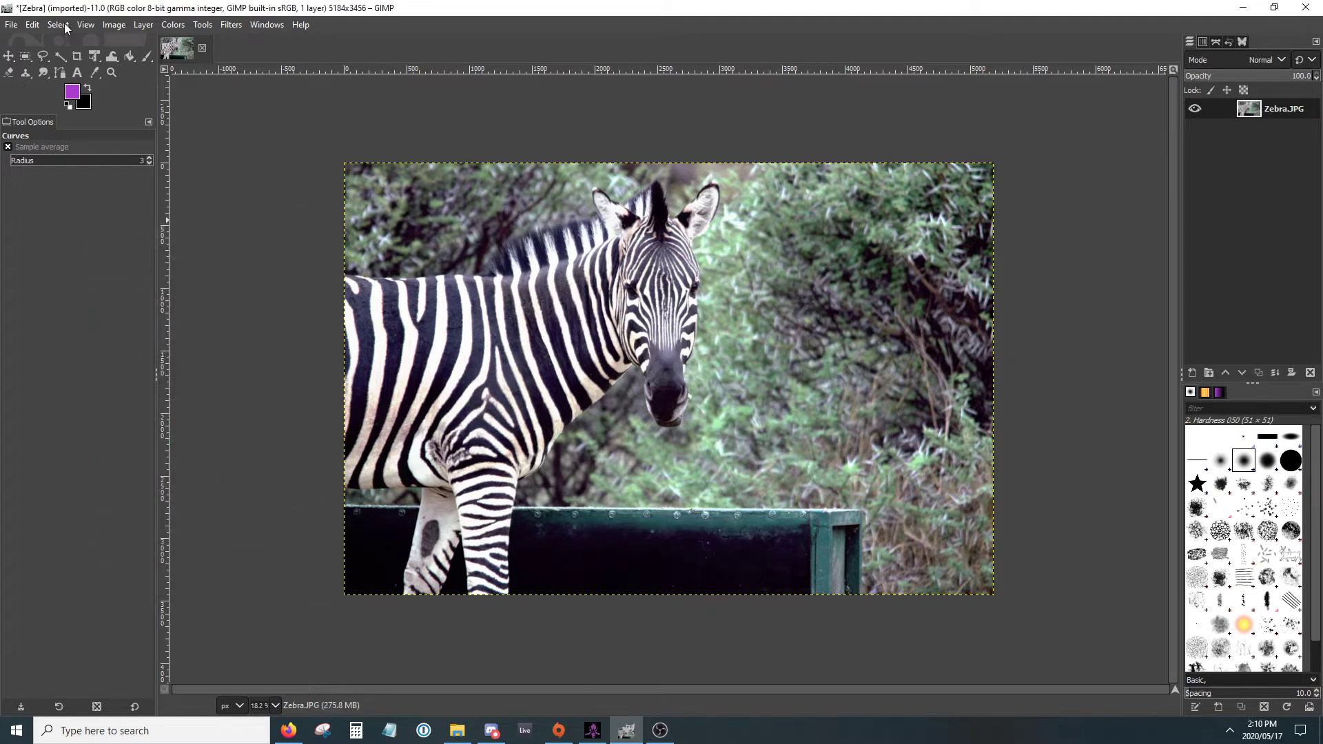
Undo the green-channel Curves adjustment and redo it to compare the two versions.
click(32, 25)
click(40, 43)
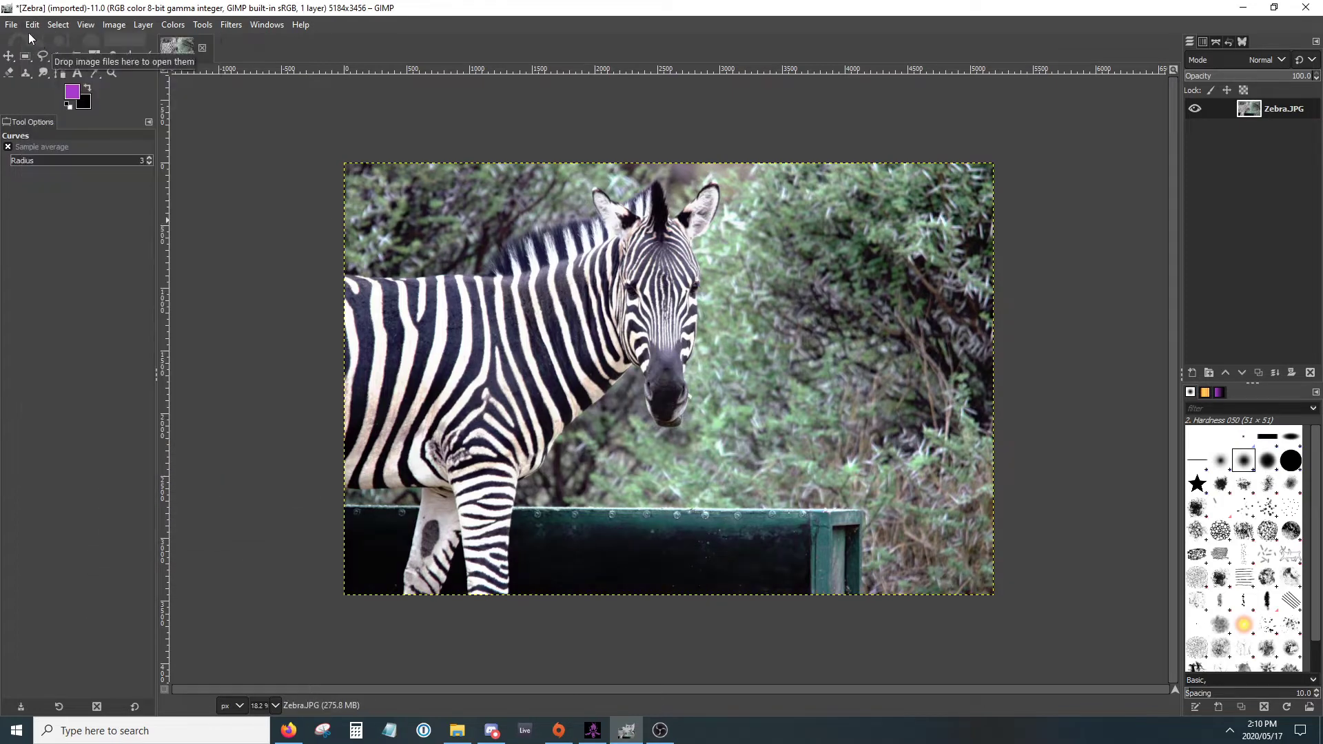
click(31, 25)
key(Escape)
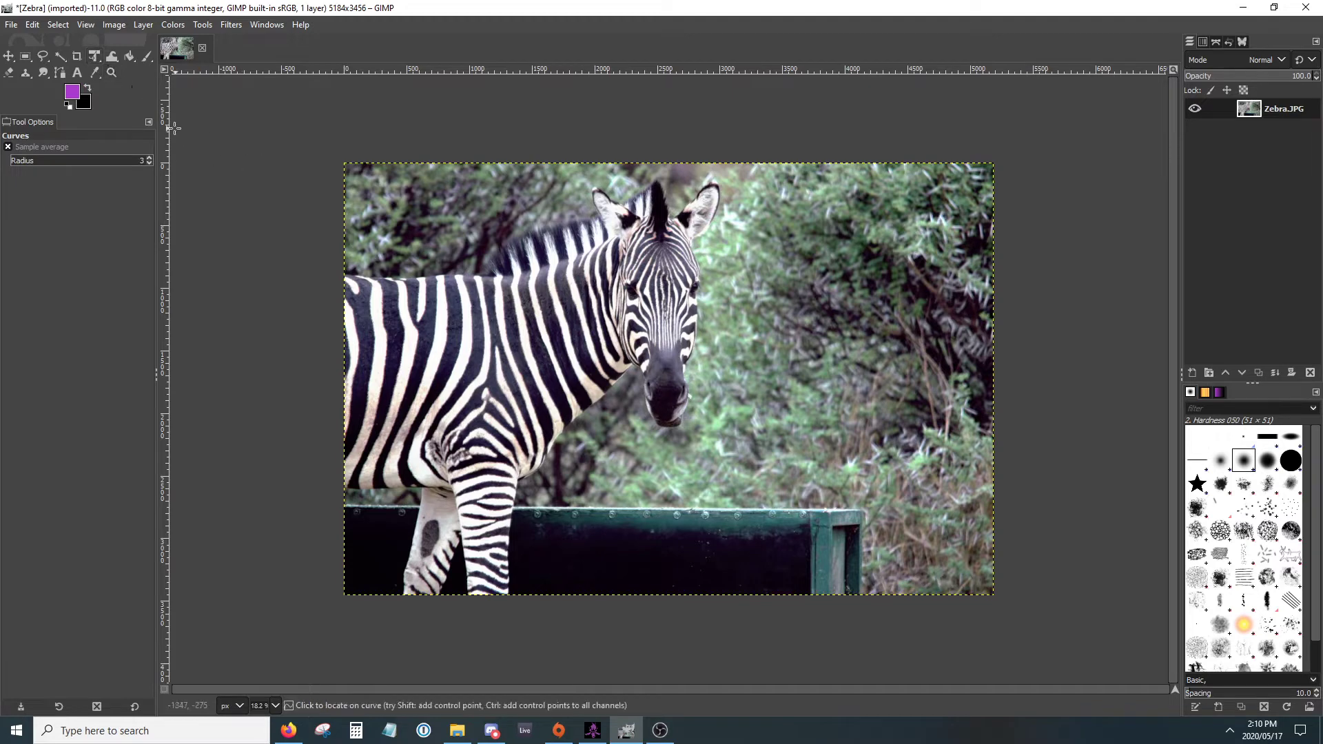
Open the image Giraffe.JPG from the LIV Term 2 folder.
click(21, 28)
click(34, 71)
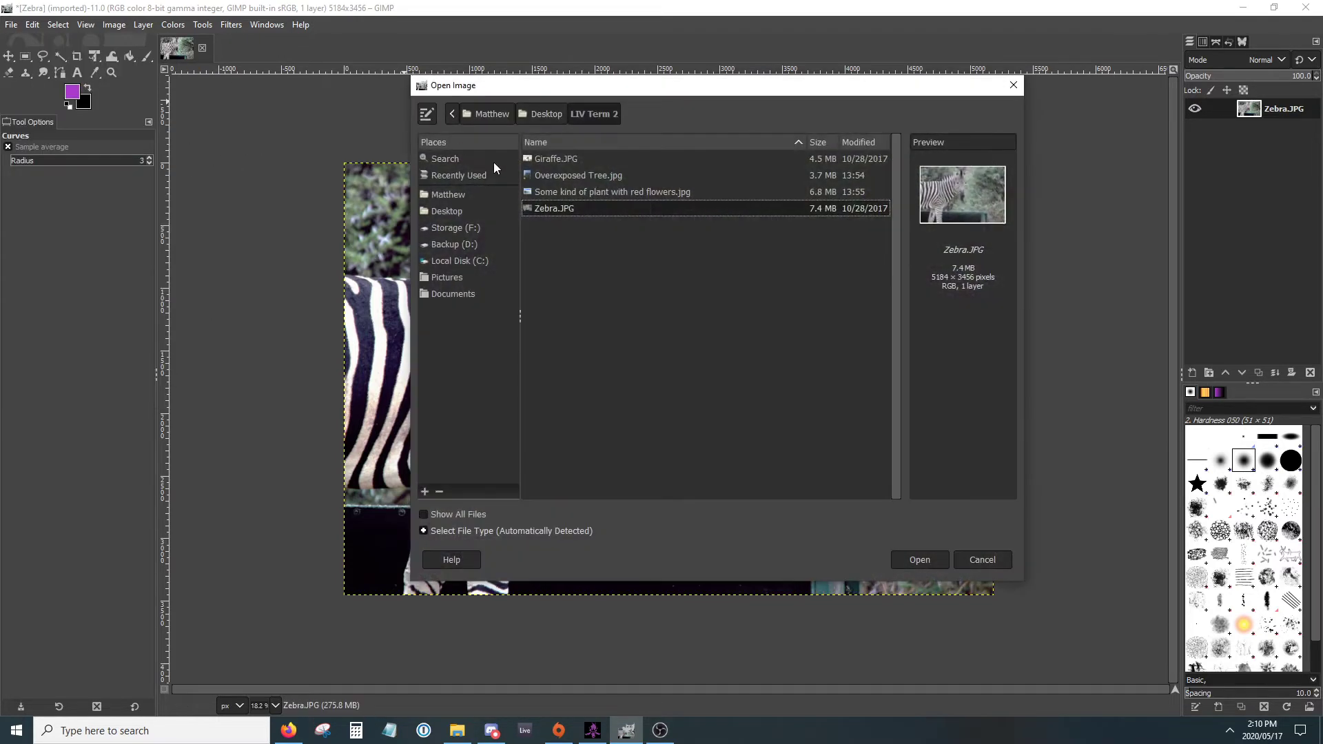
double_click(544, 159)
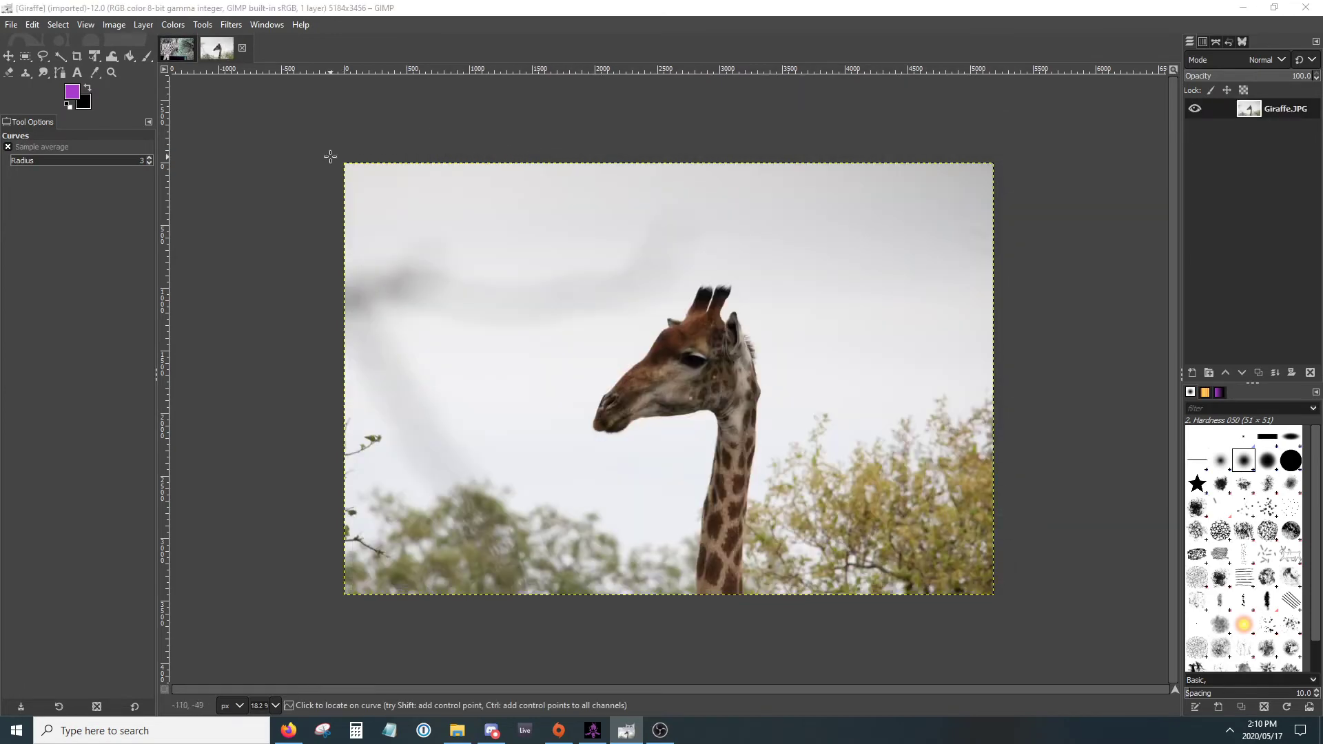
Try a Value curve on the giraffe photo with points at input 179, output 194 and input 73, output 59.
click(140, 28)
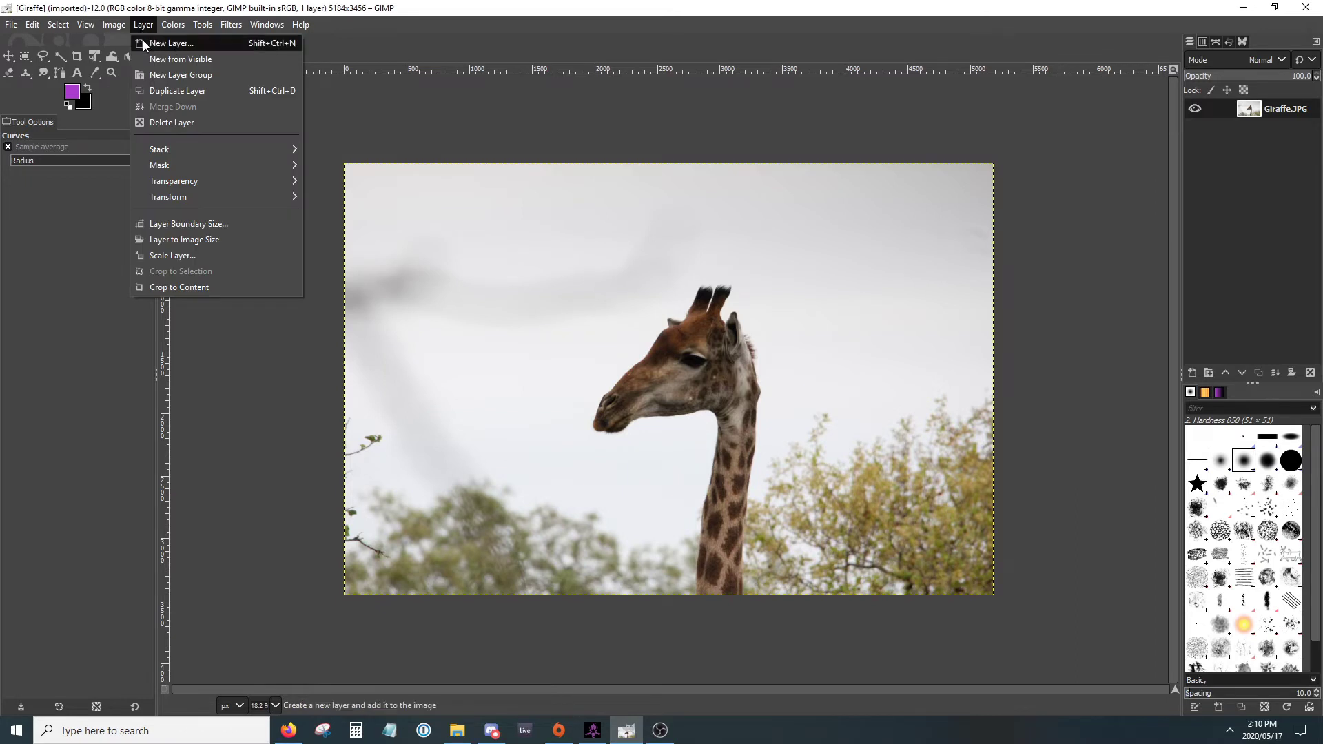
mouse_move(173, 24)
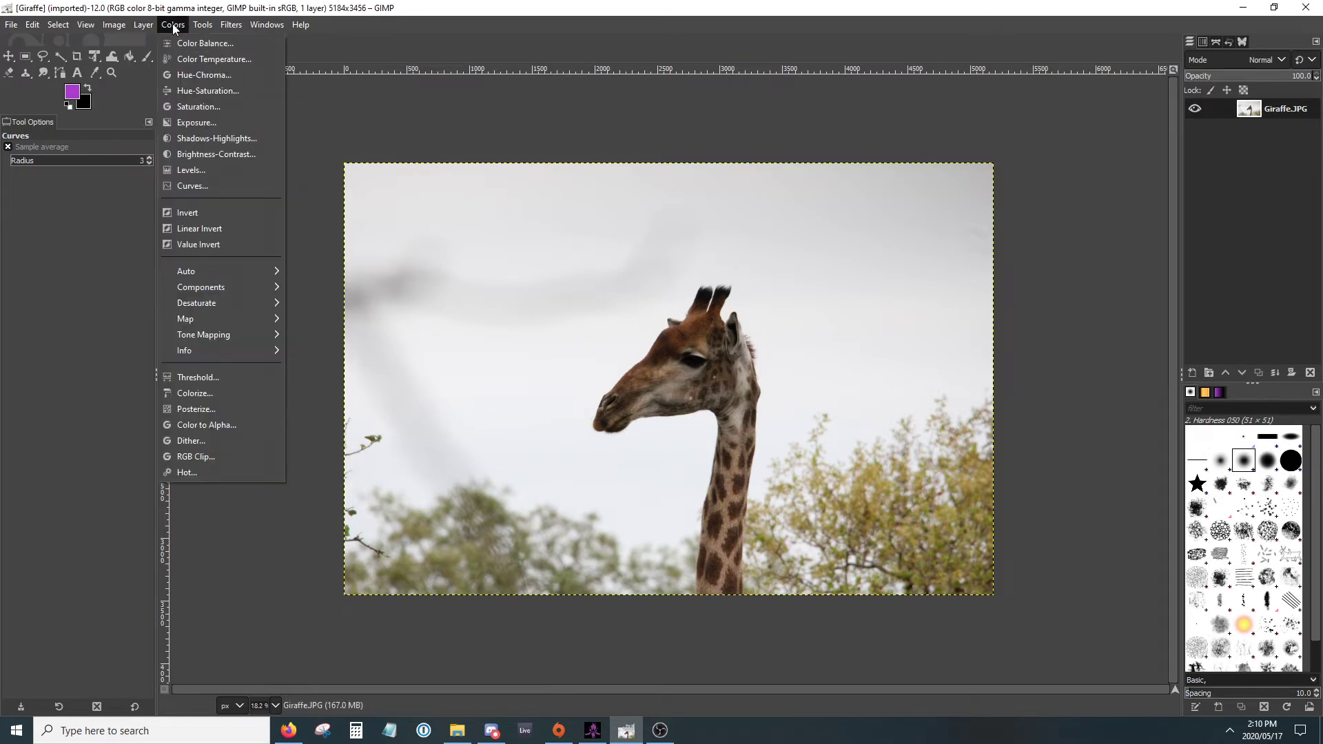
click(201, 183)
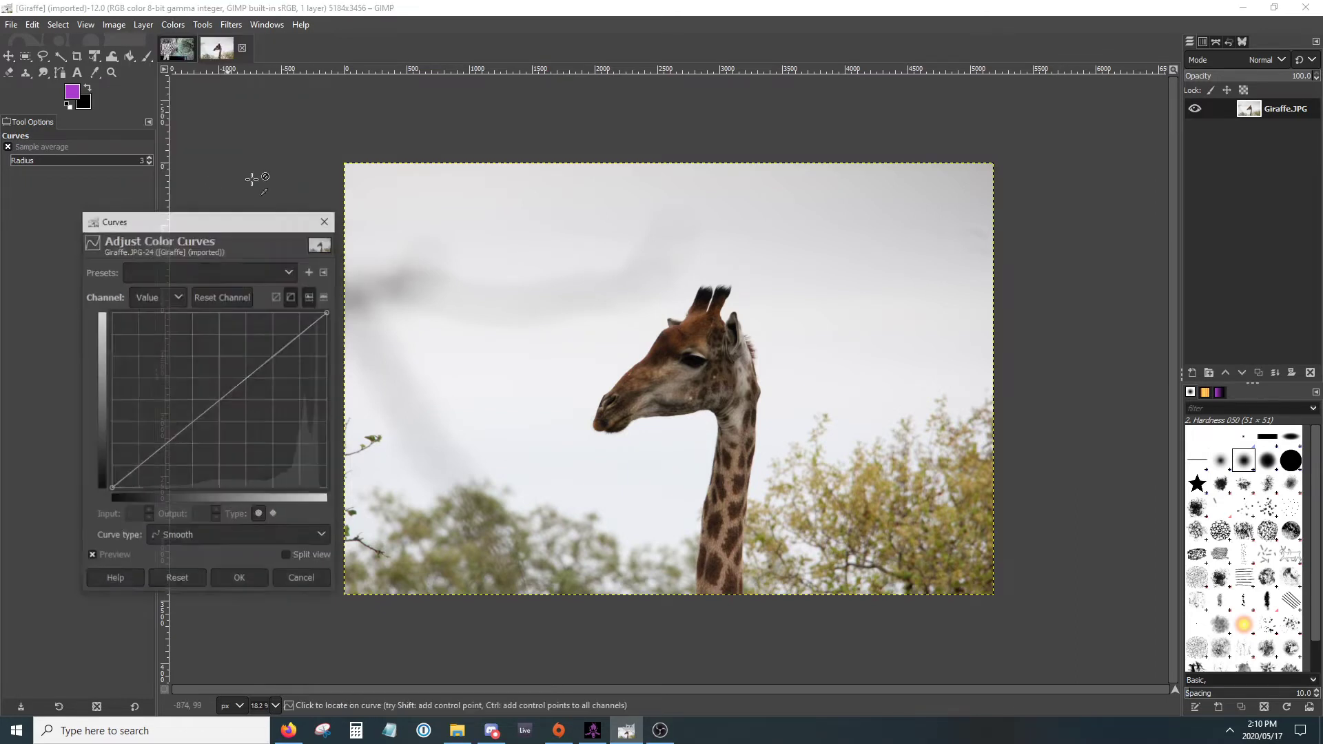
click(270, 354)
drag(270, 354, 267, 354)
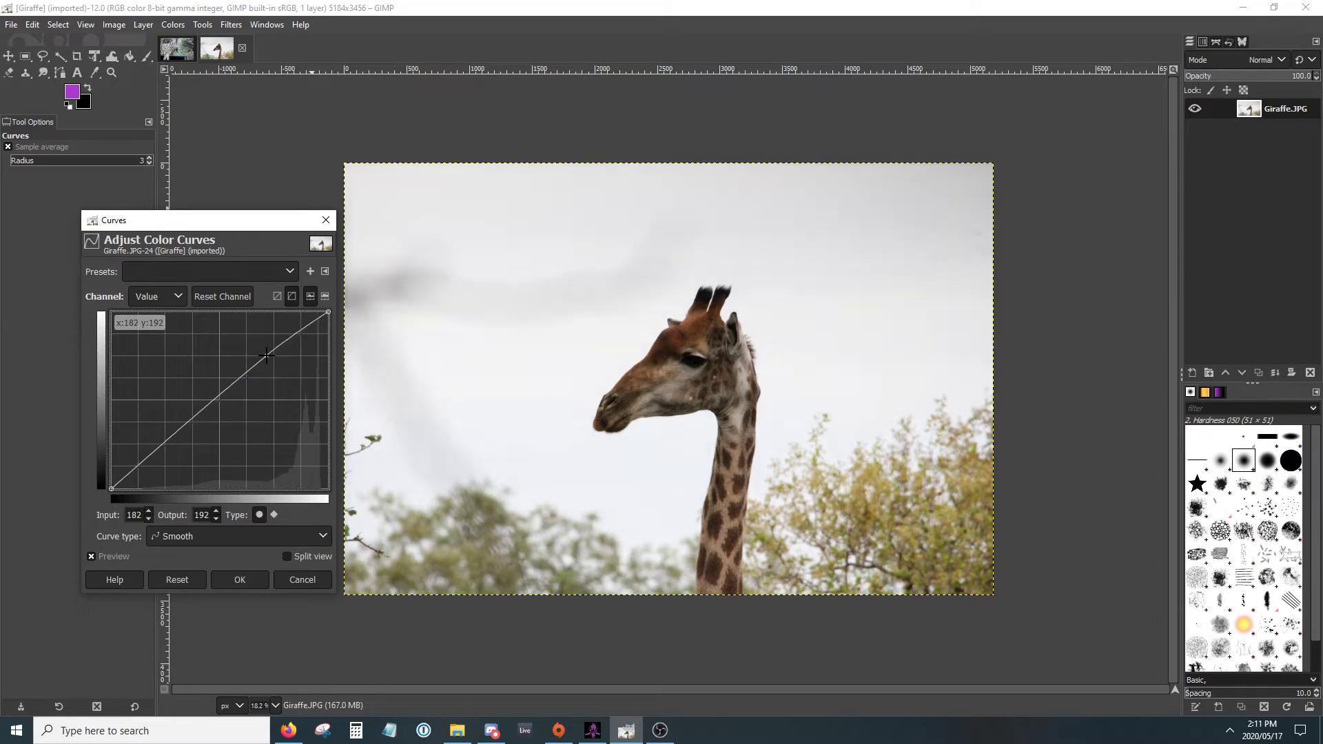
drag(163, 439, 172, 448)
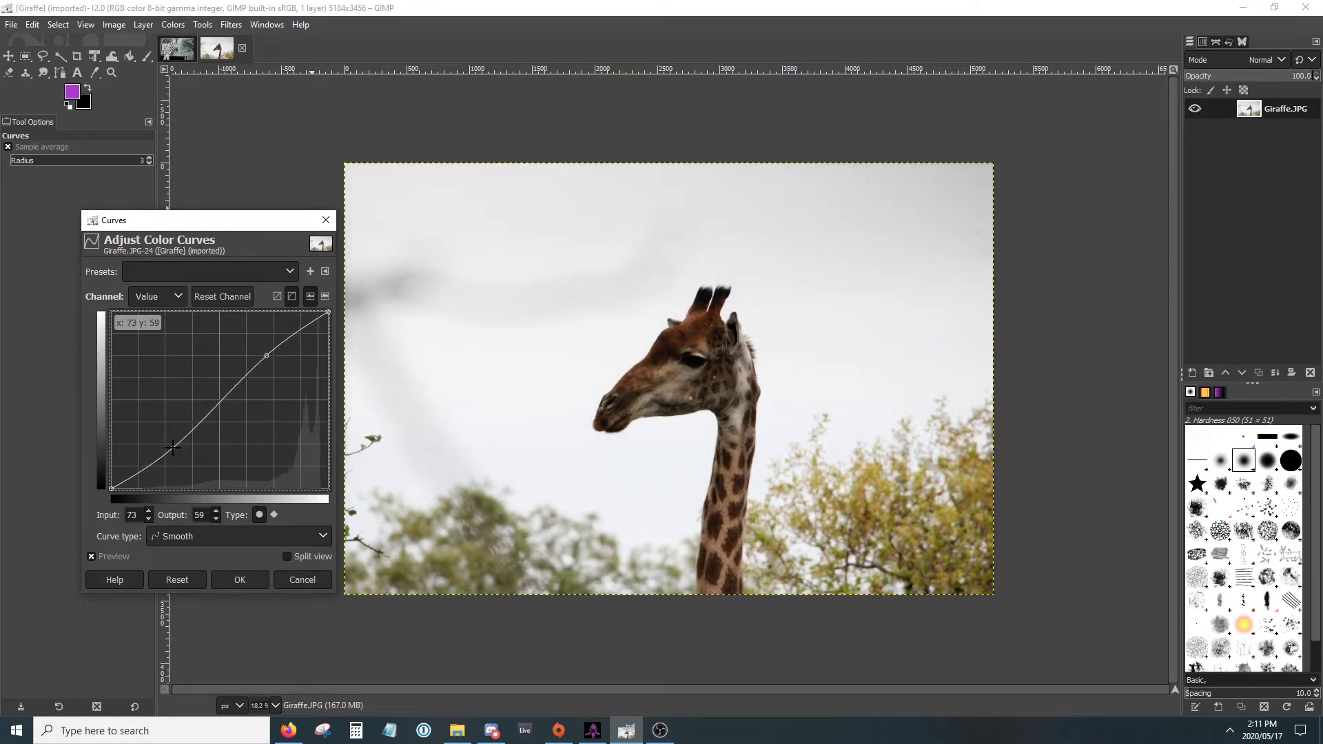
drag(266, 355, 260, 354)
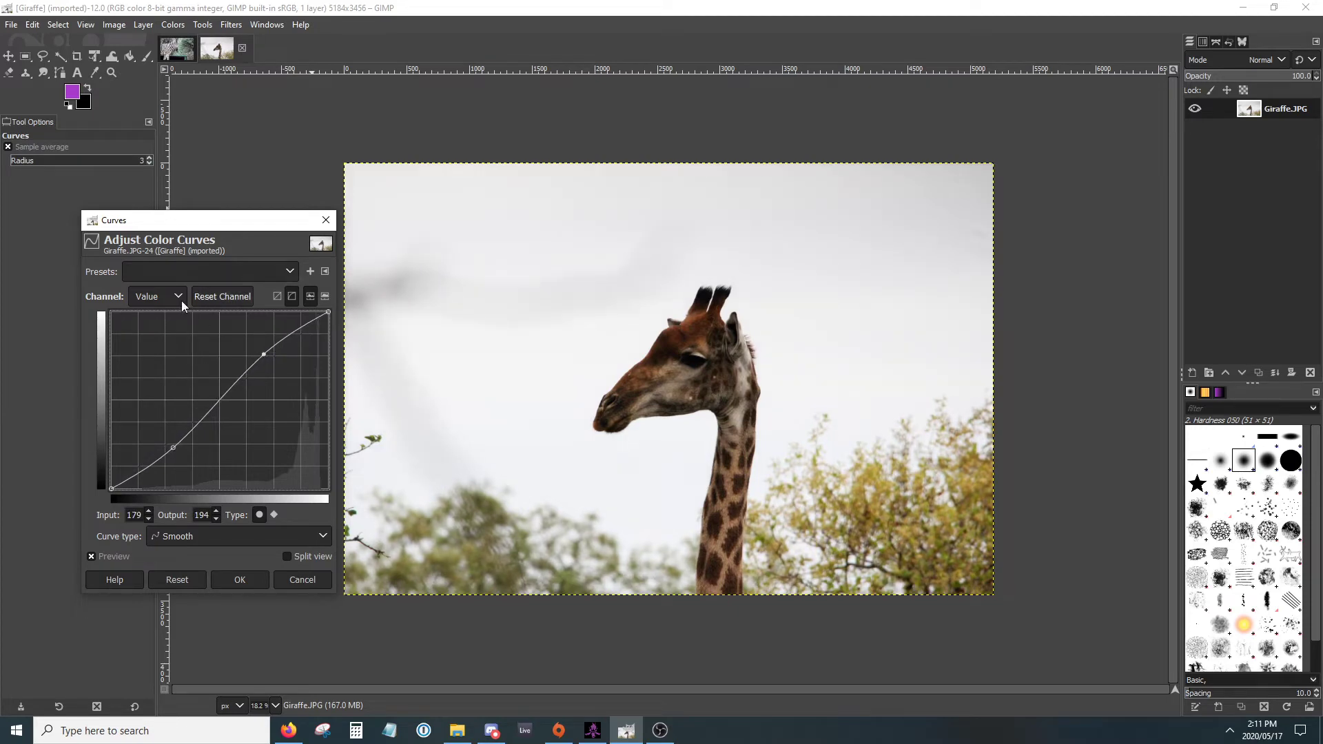
Try a Red channel curve with points at input 195, output 206 and input 69, output 59.
click(177, 297)
click(158, 321)
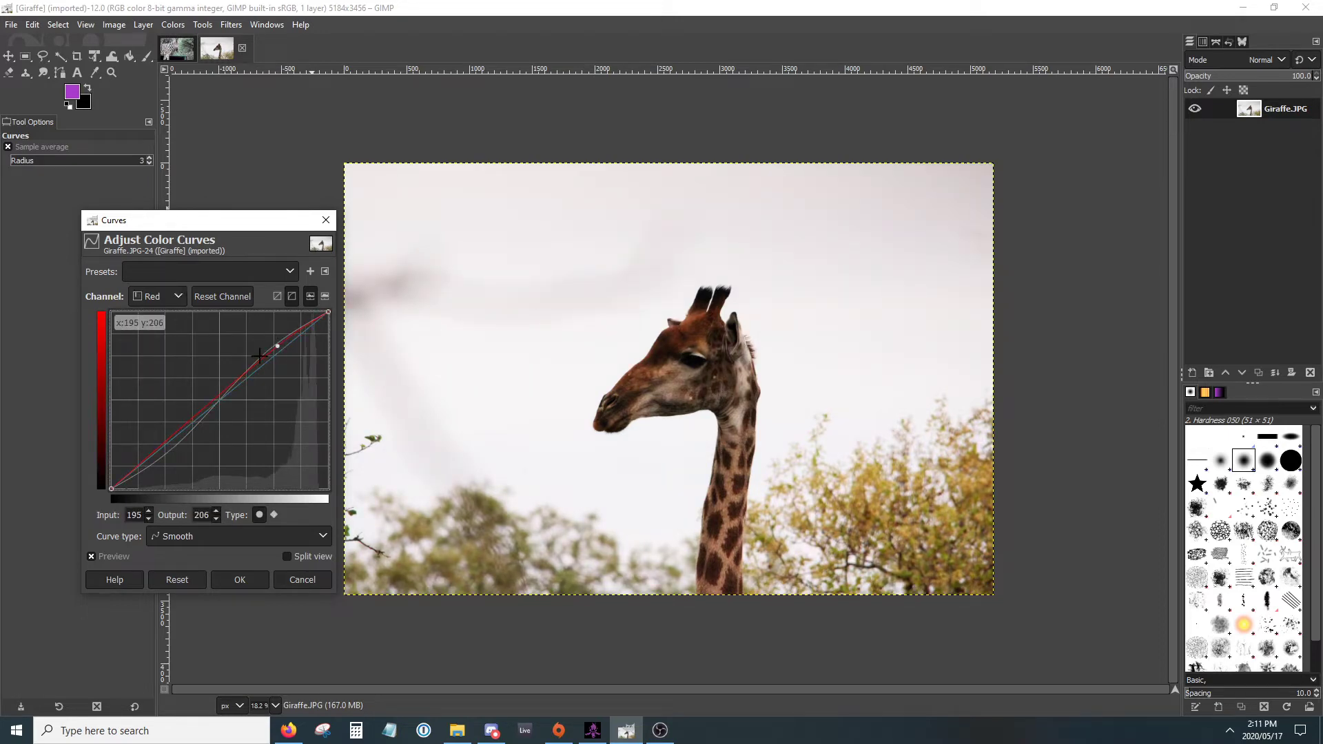
click(165, 443)
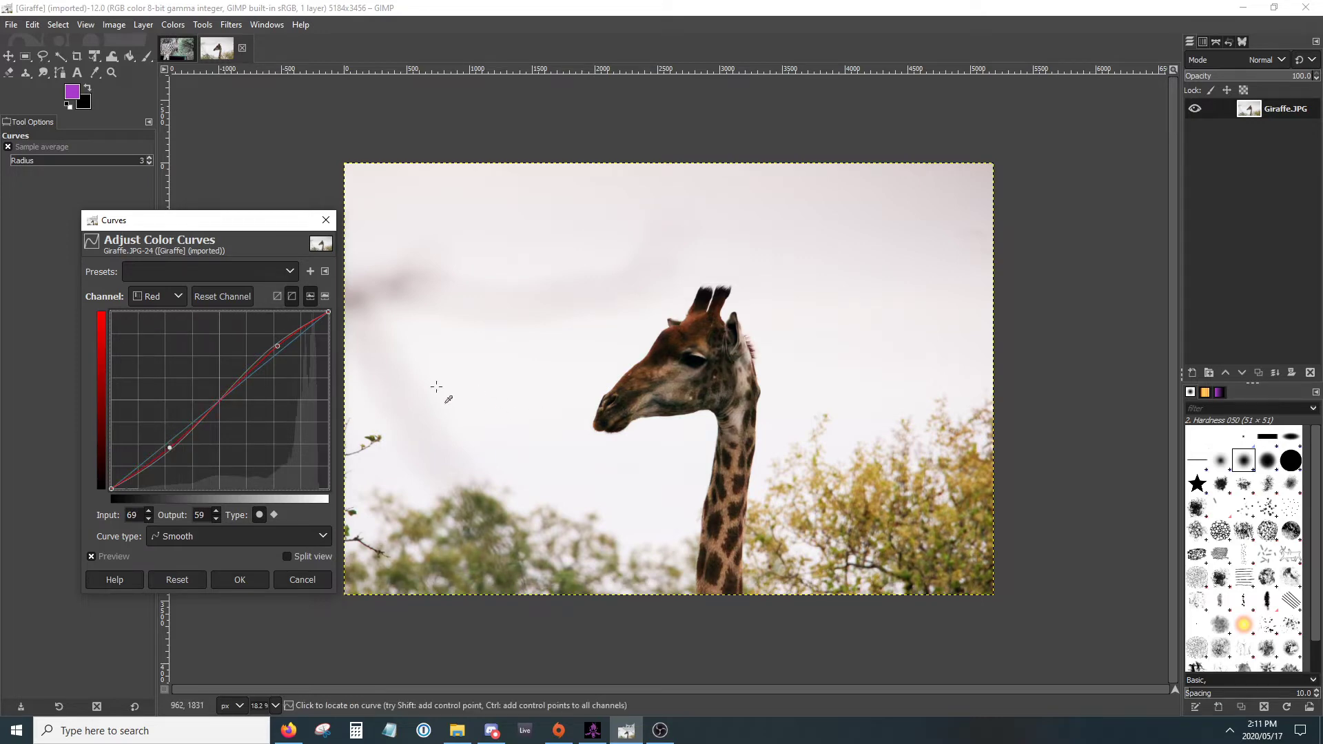
Try a Green channel curve with a slightly raised highlight point and a slightly lowered shadow point, and cancel the Curves adjustment.
click(178, 297)
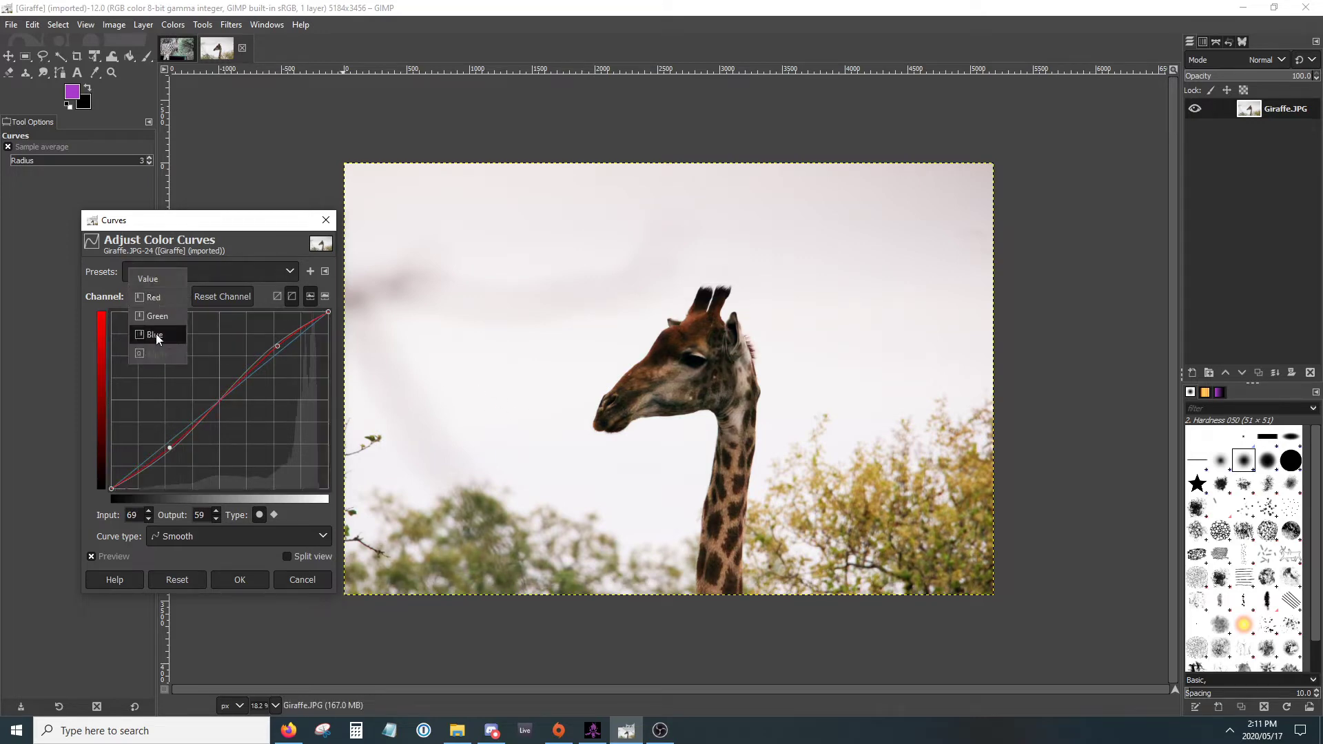
click(157, 315)
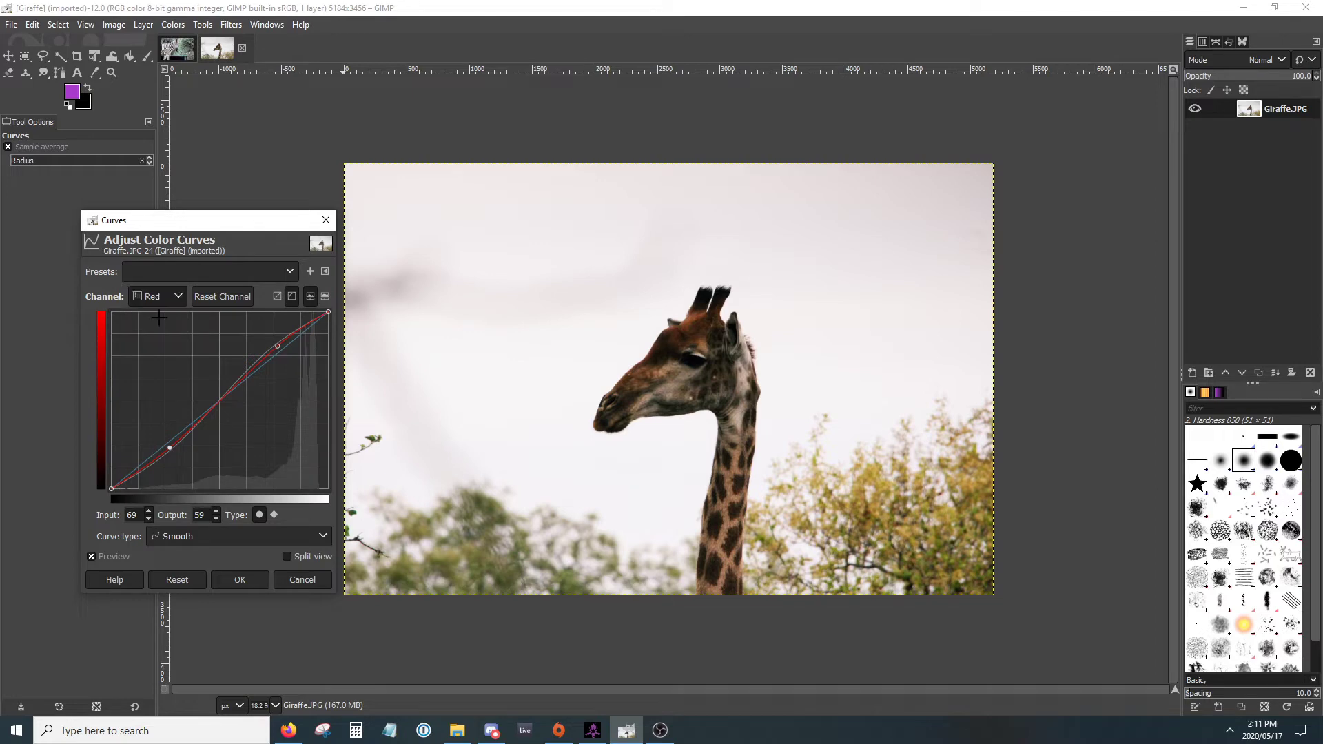
click(290, 338)
drag(290, 338, 297, 337)
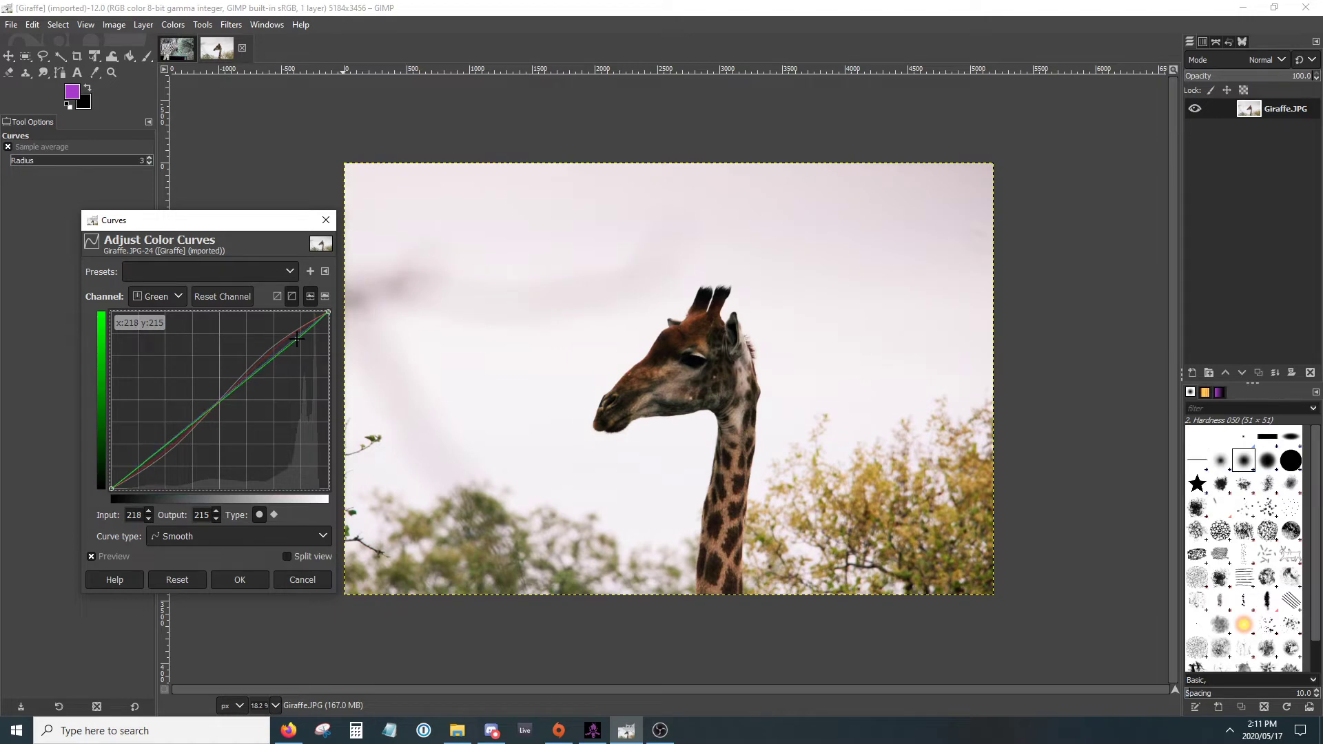
click(161, 451)
drag(161, 451, 161, 452)
drag(294, 337, 288, 335)
click(300, 579)
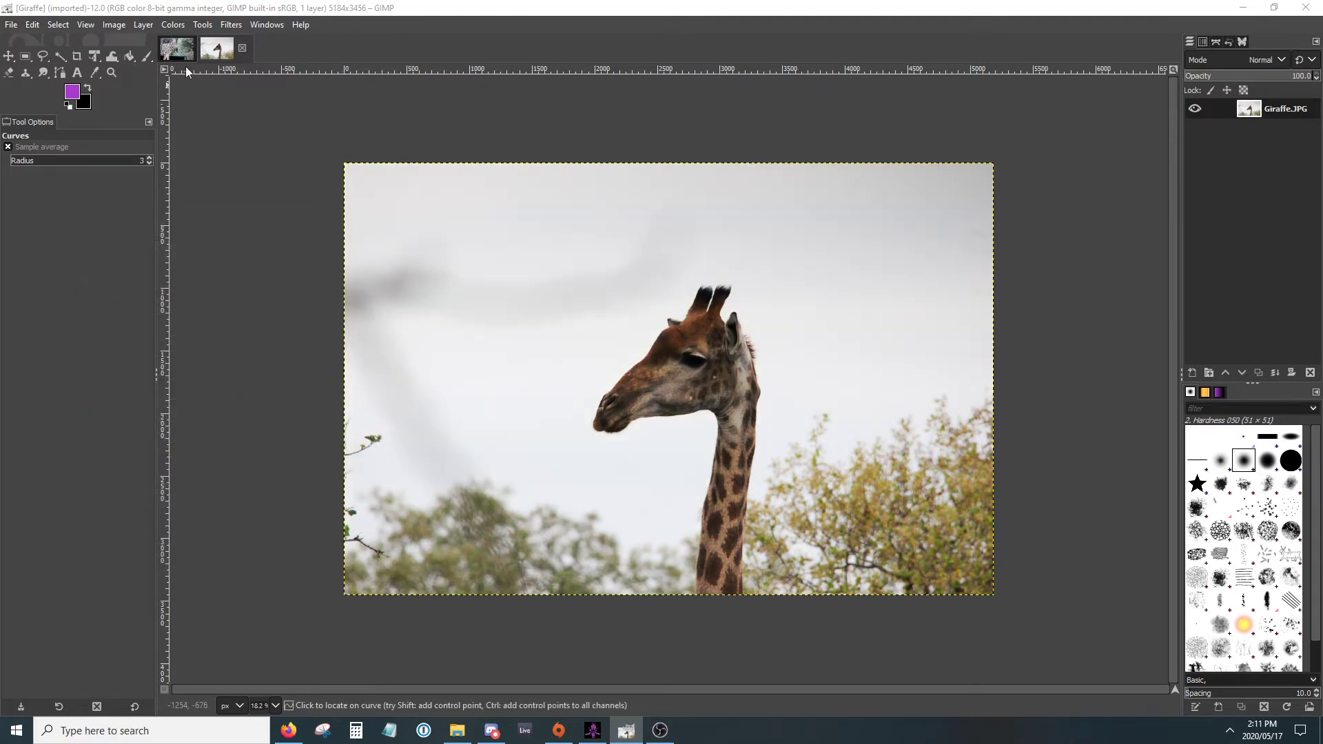
Open Overexposed Tree.jpg and rotate it according to its Exif orientation.
click(168, 26)
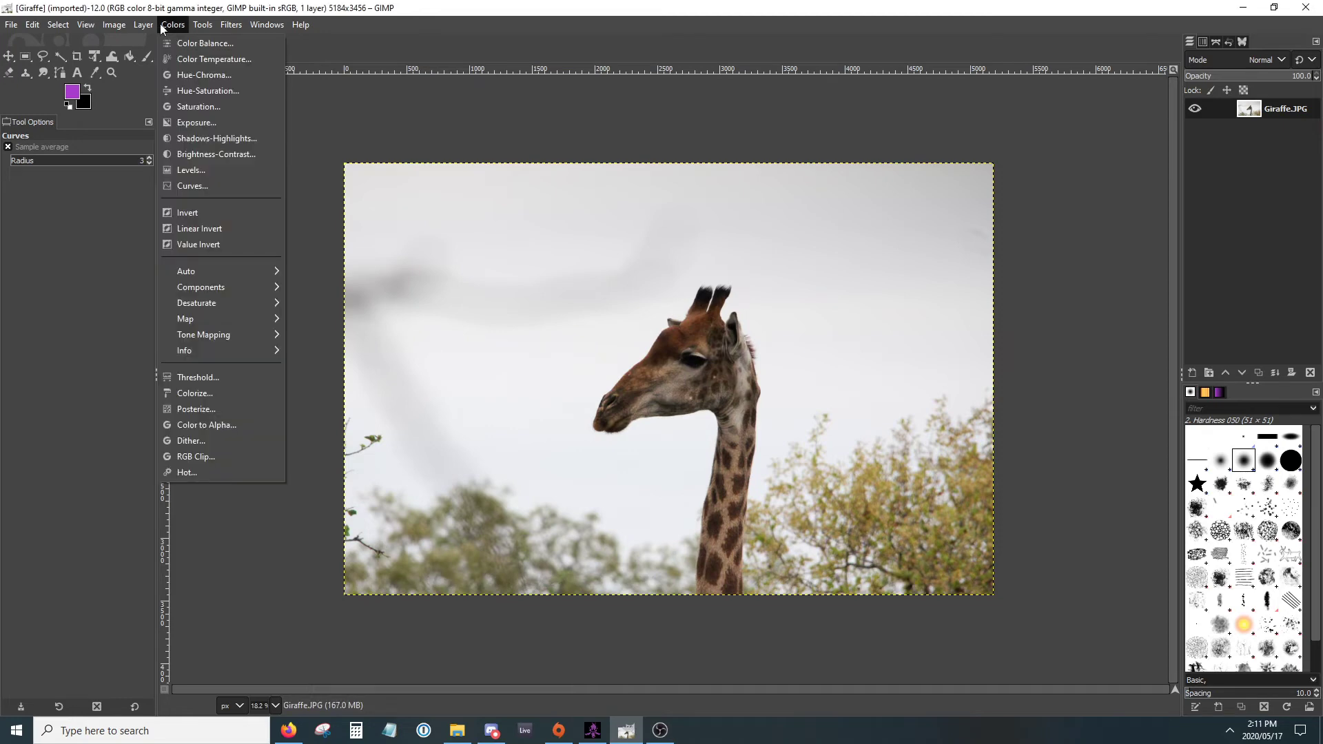
click(13, 24)
click(12, 24)
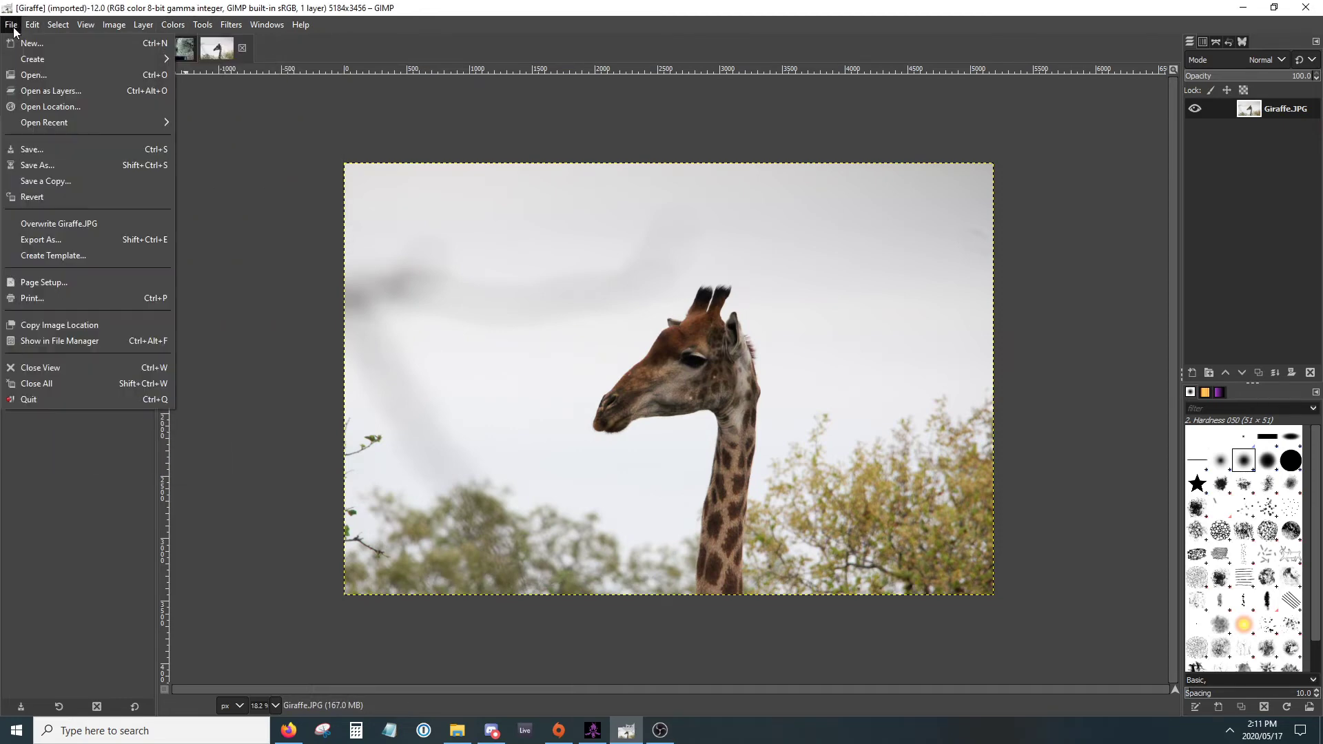
click(32, 69)
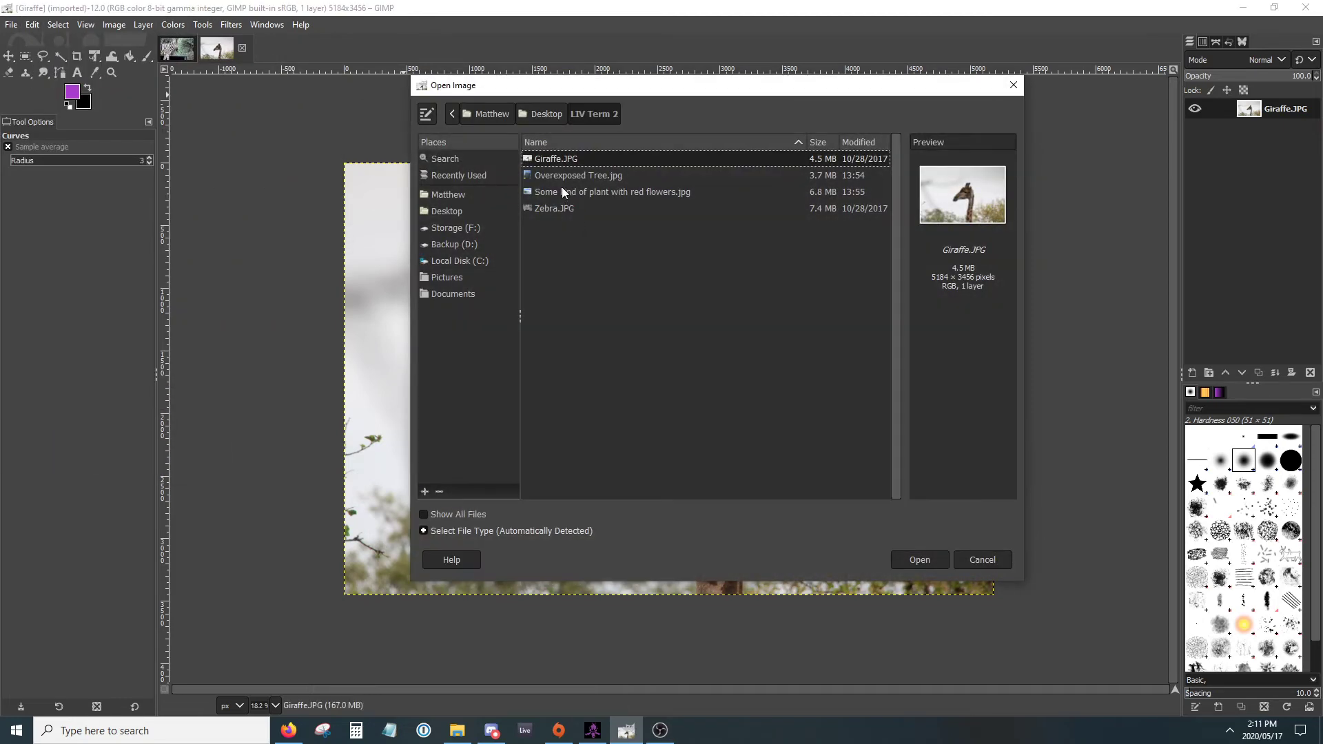
double_click(552, 175)
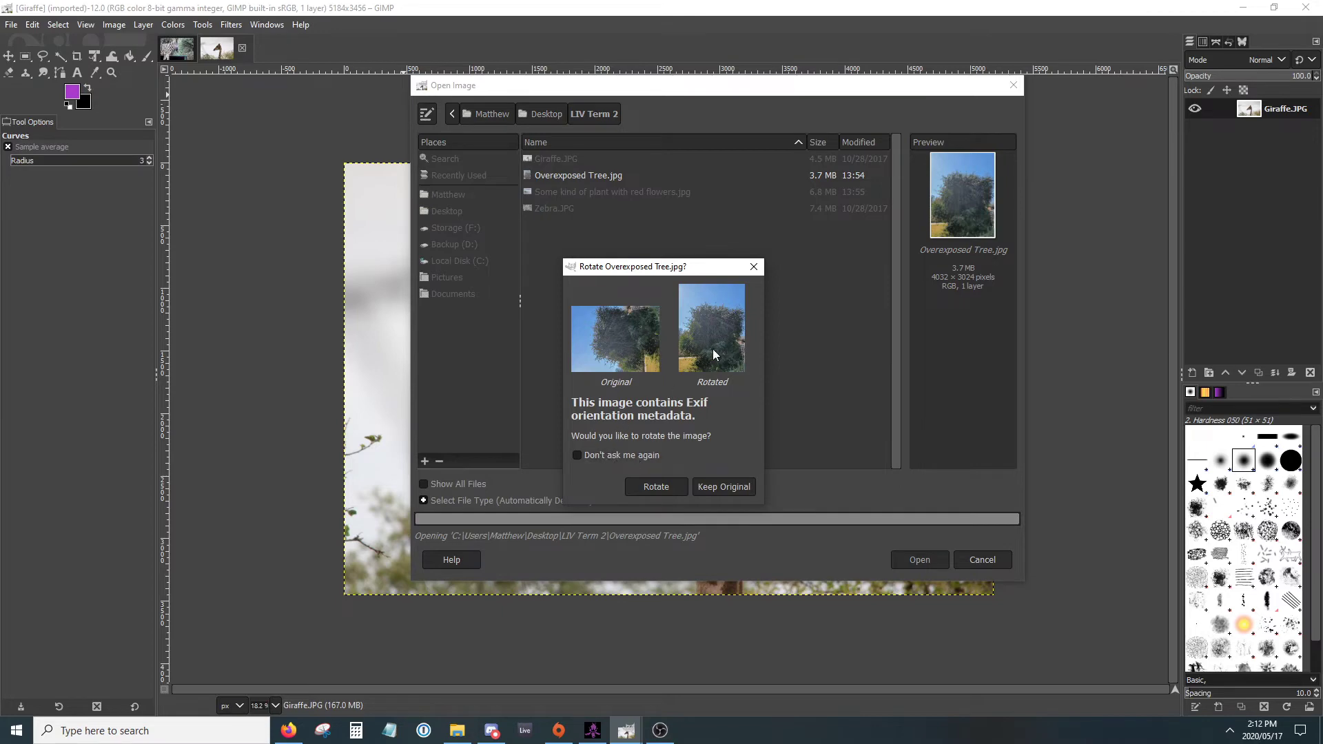
click(662, 487)
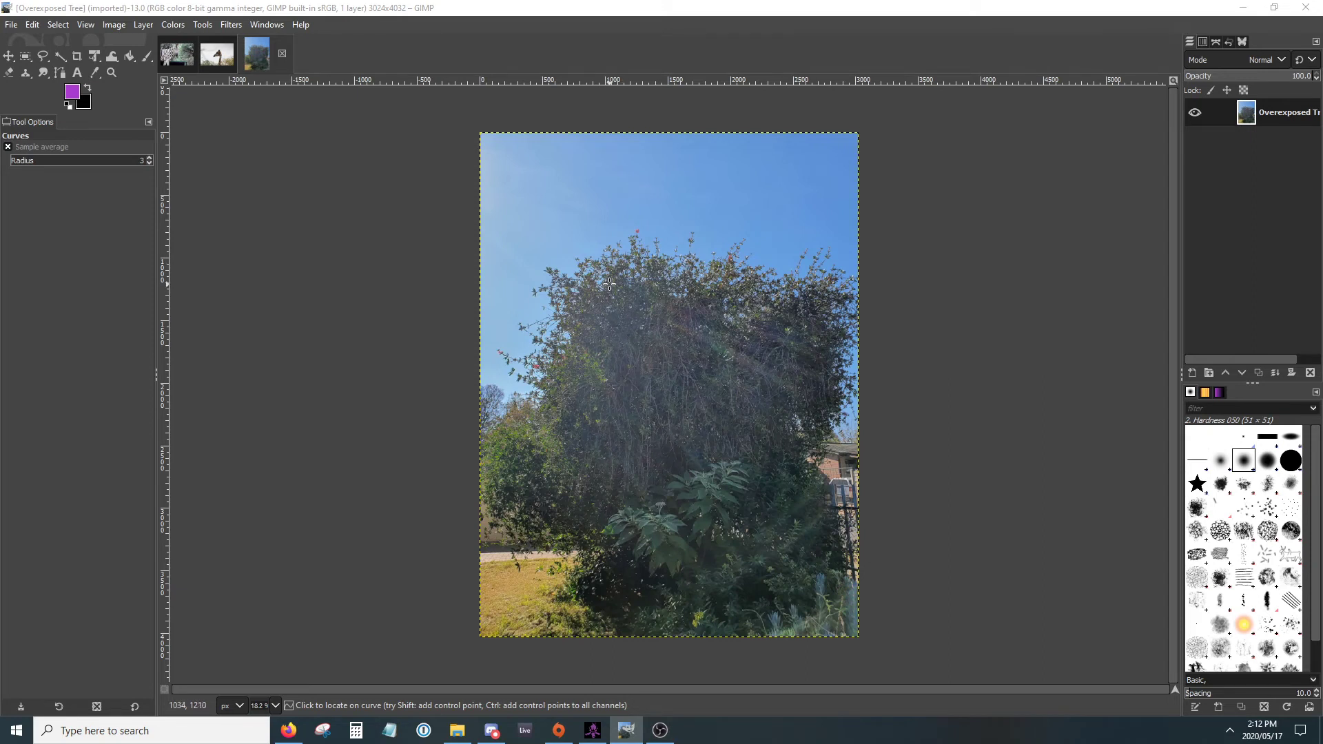
Start a Curves adjustment on the tree photo, shaping the Value curve with points at input 187, output 208 and input 76, output 40.
click(172, 25)
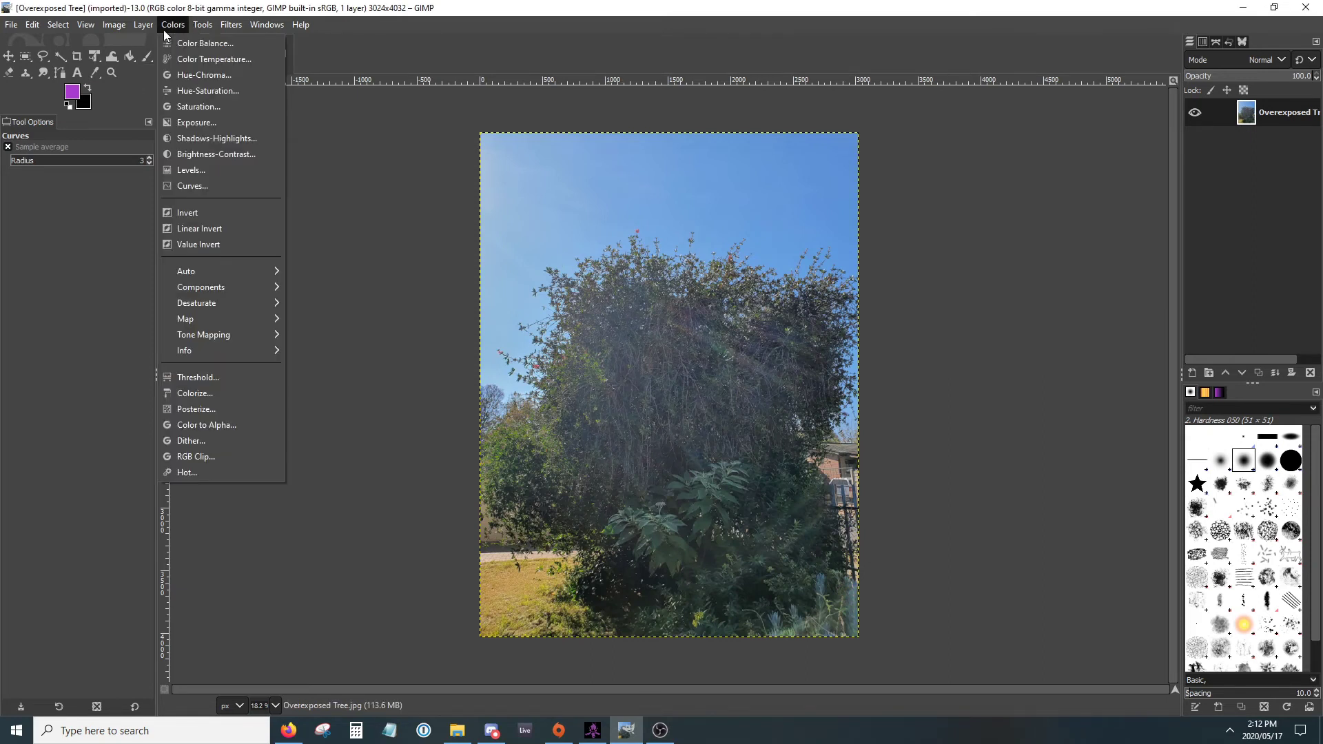
mouse_move(144, 27)
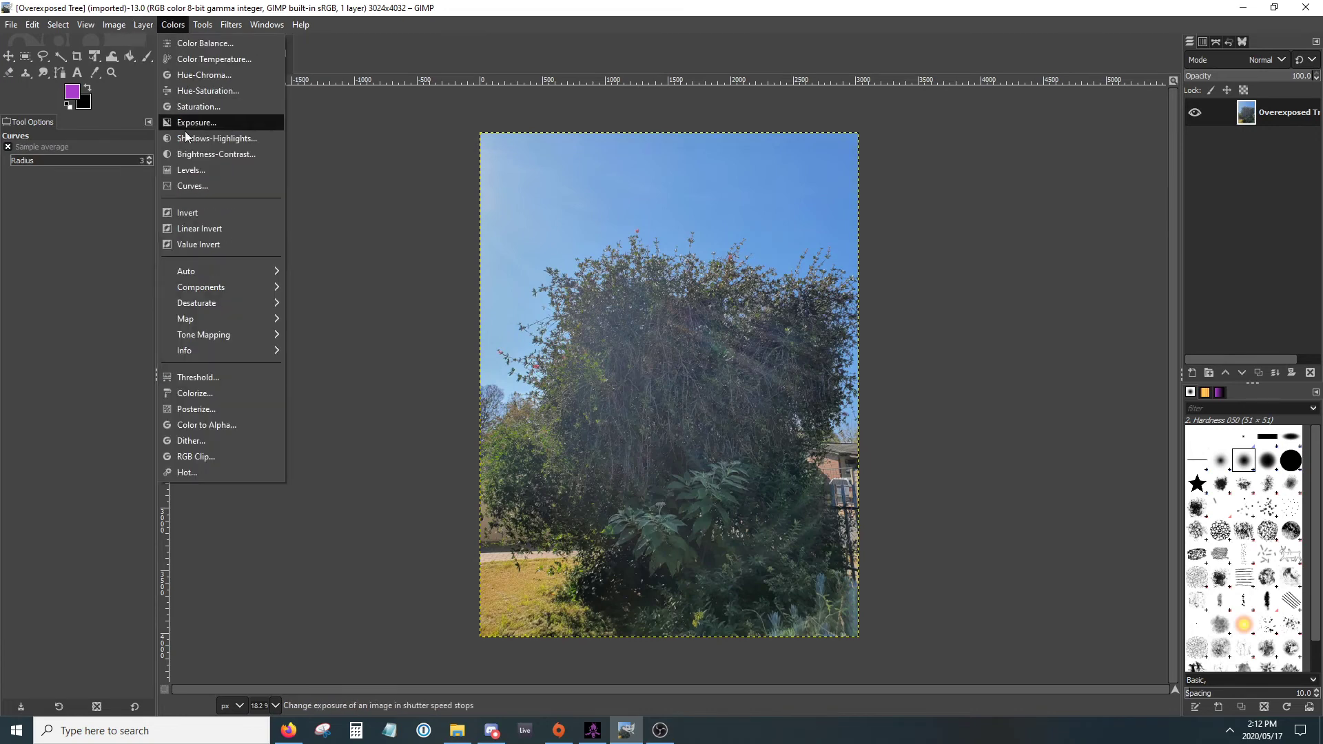
click(184, 182)
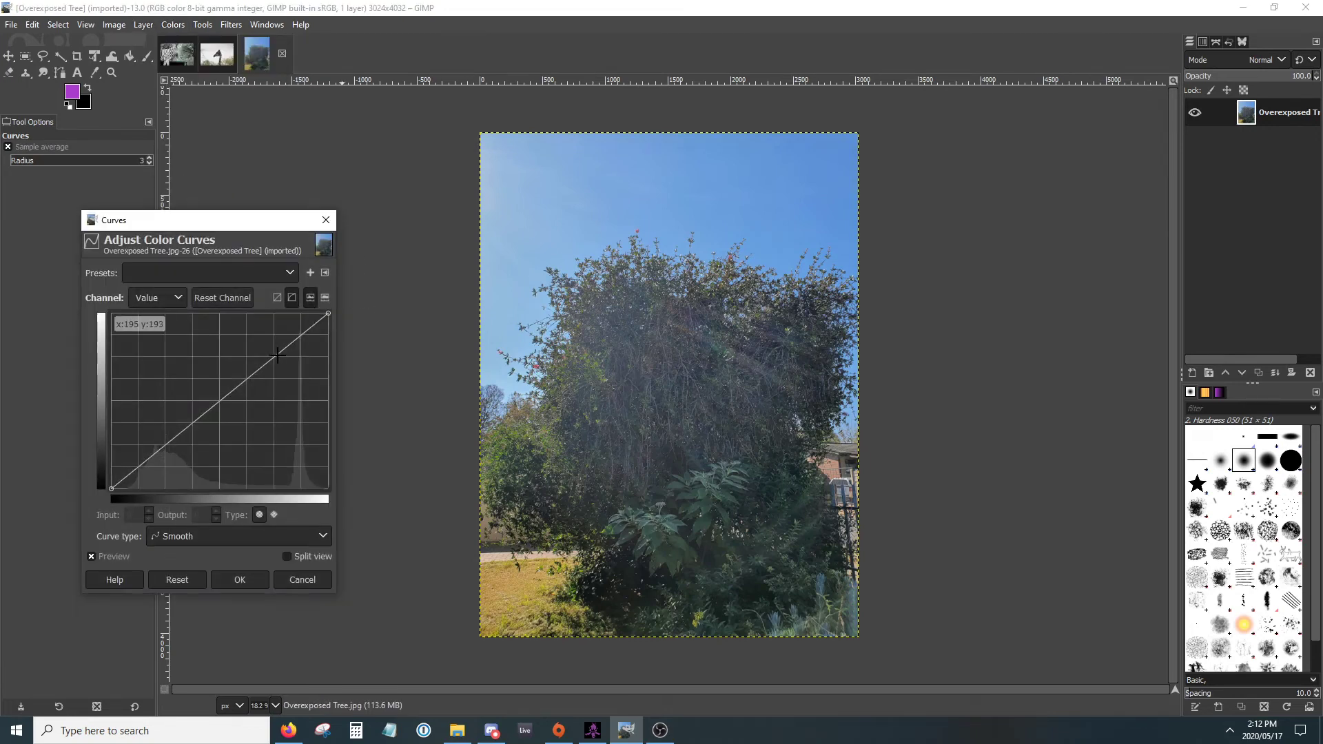
drag(277, 355, 273, 349)
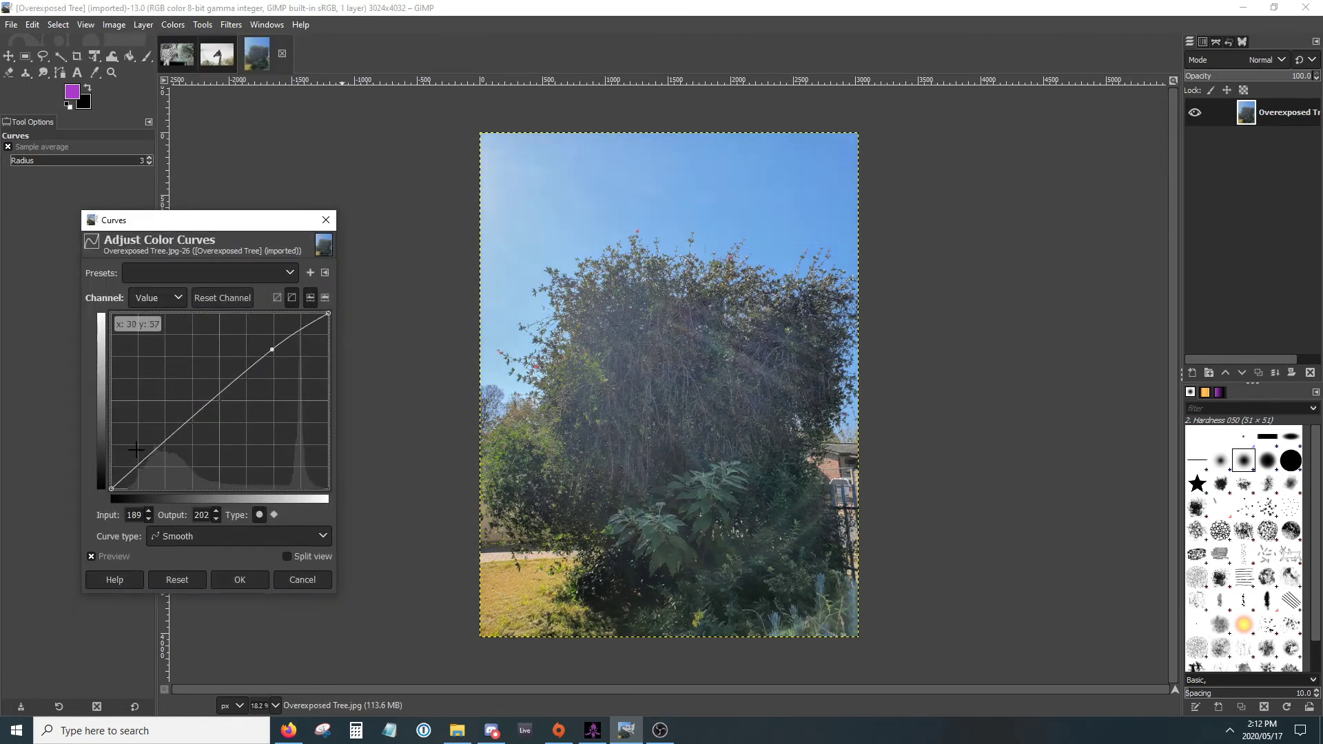
drag(159, 451, 173, 461)
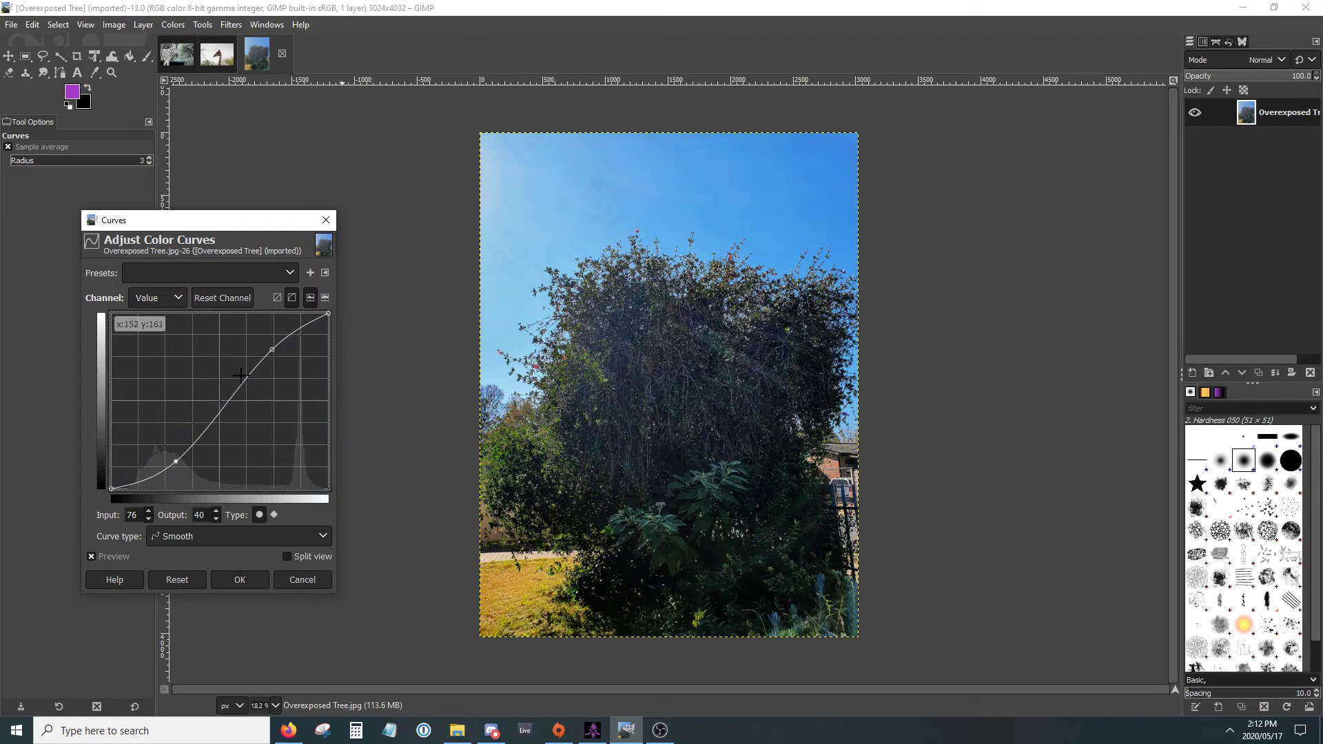
click(272, 345)
drag(272, 345, 269, 344)
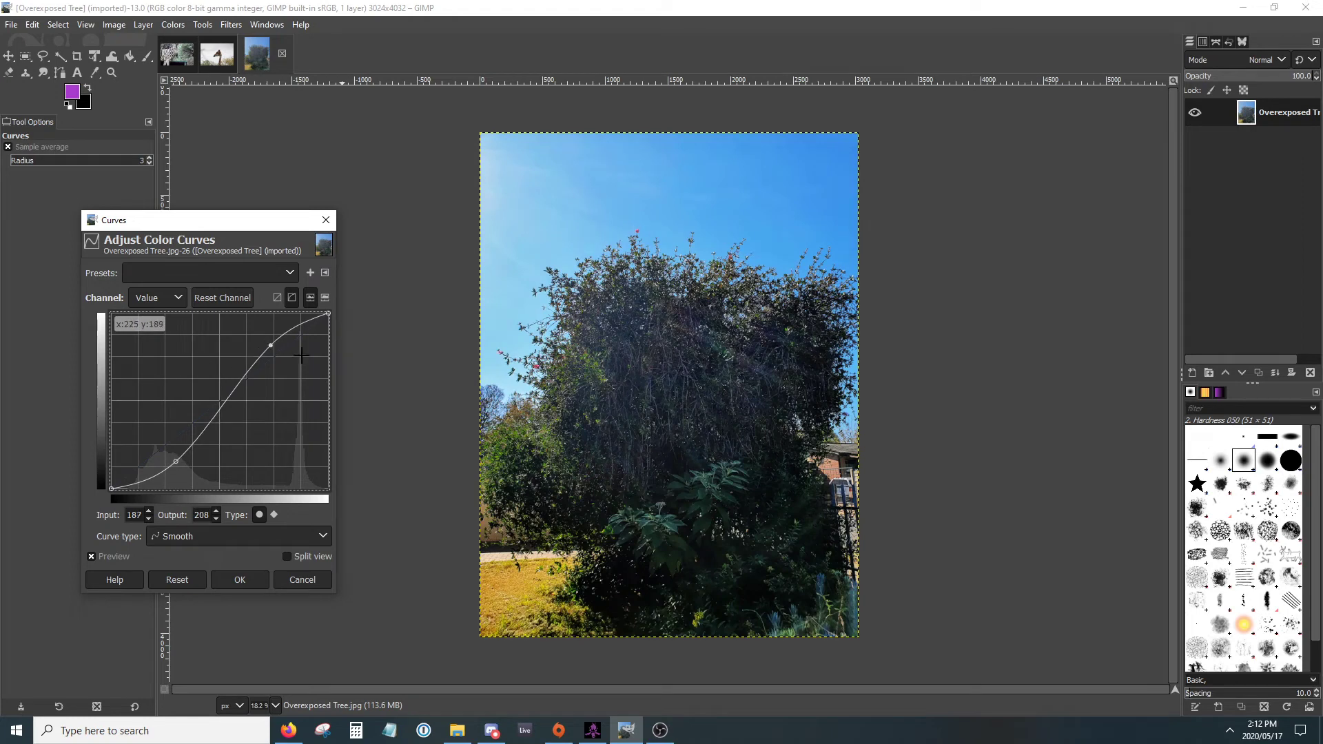
Shape the Green channel curve with a shadow point slightly above the diagonal and a highlight point at input 214, output 203.
click(172, 300)
click(158, 335)
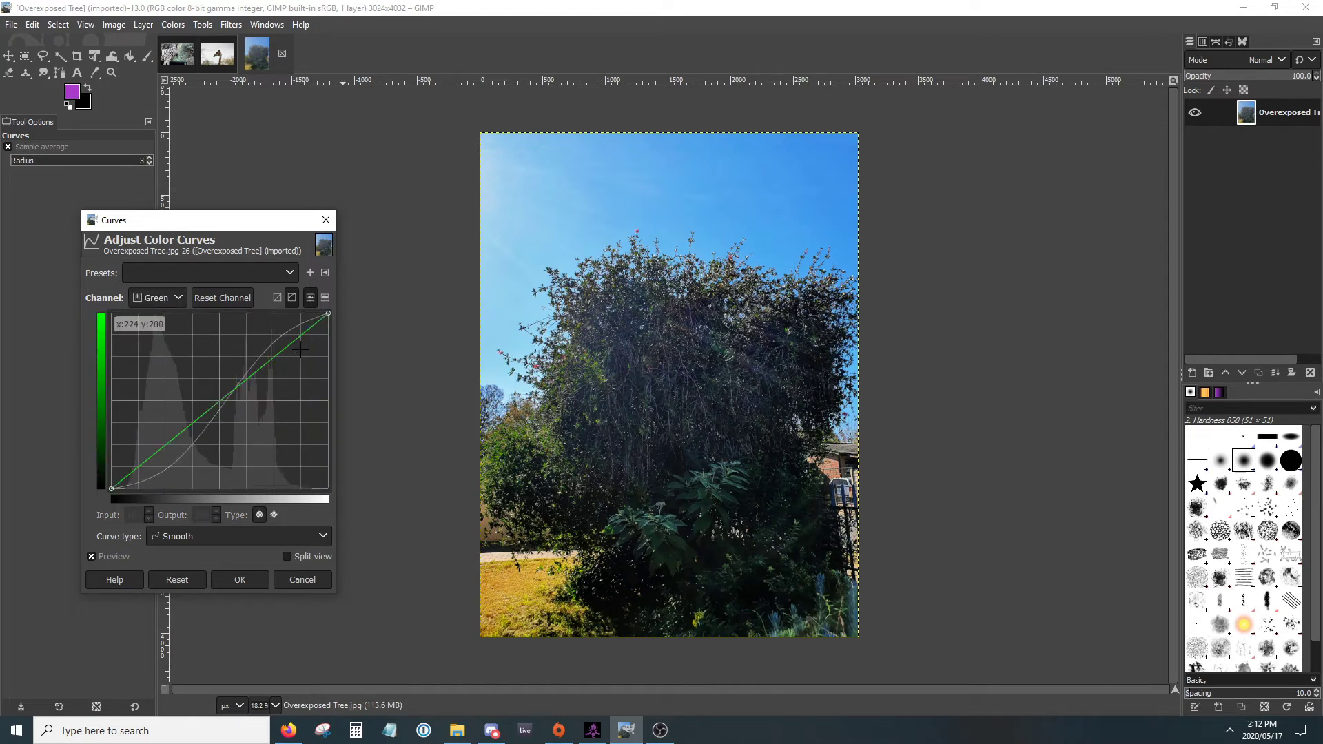
drag(288, 343, 284, 343)
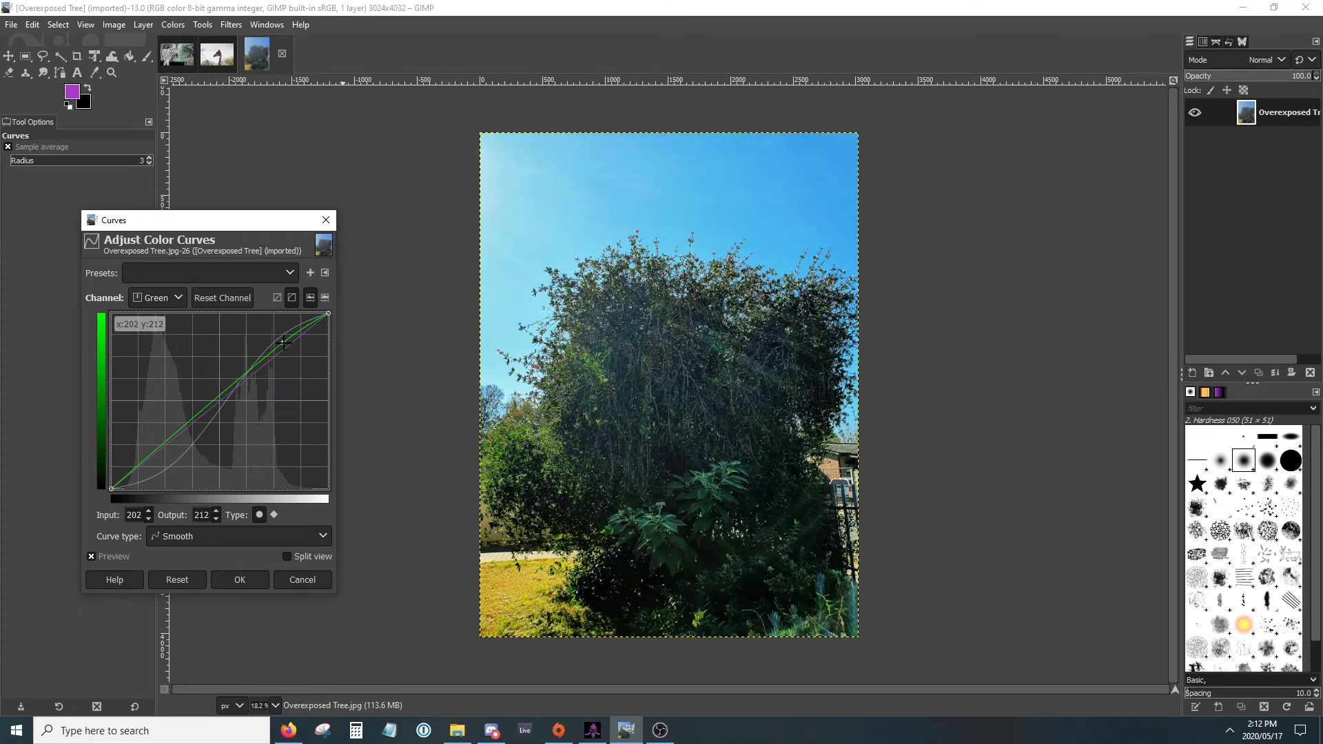
mouse_move(166, 435)
mouse_down()
mouse_move(177, 444)
mouse_move(163, 441)
mouse_up()
drag(283, 343, 290, 349)
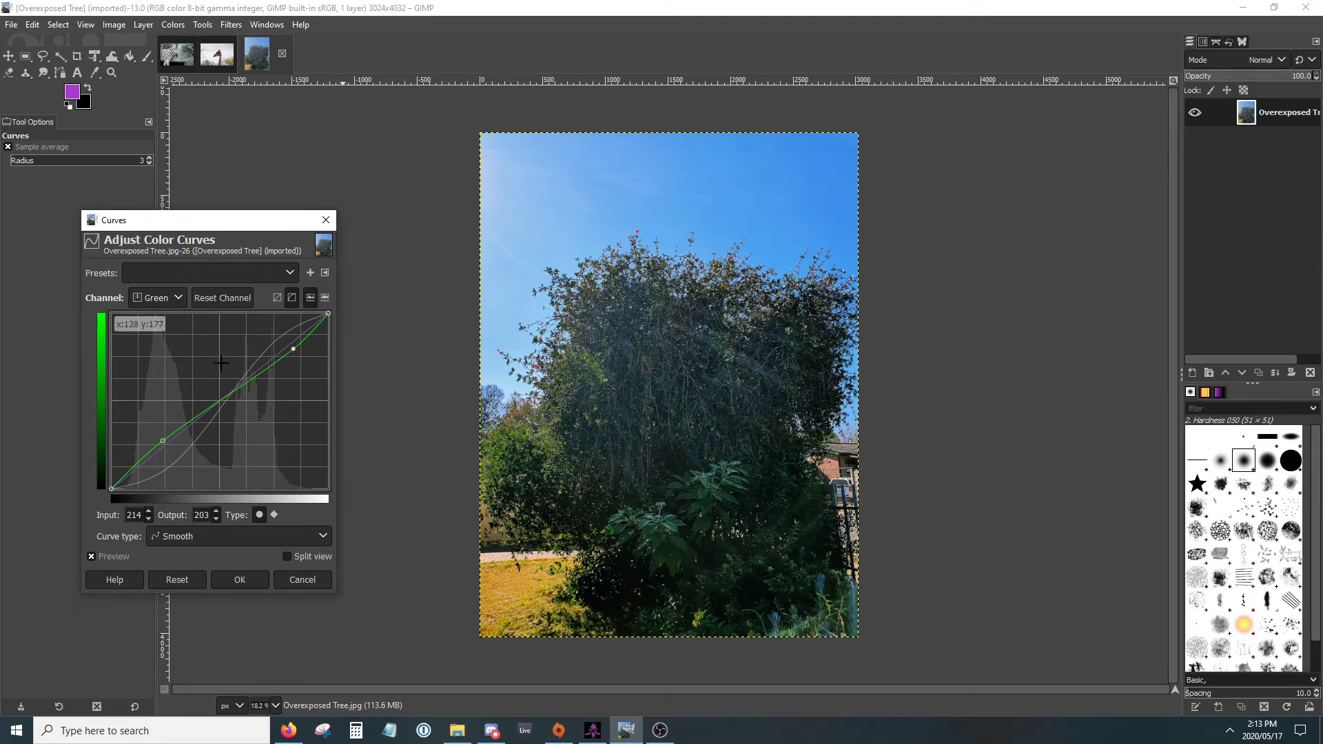
Shape the Blue channel curve with a raised highlight point and a shadow point near the diagonal, and apply the Curves adjustment.
click(179, 299)
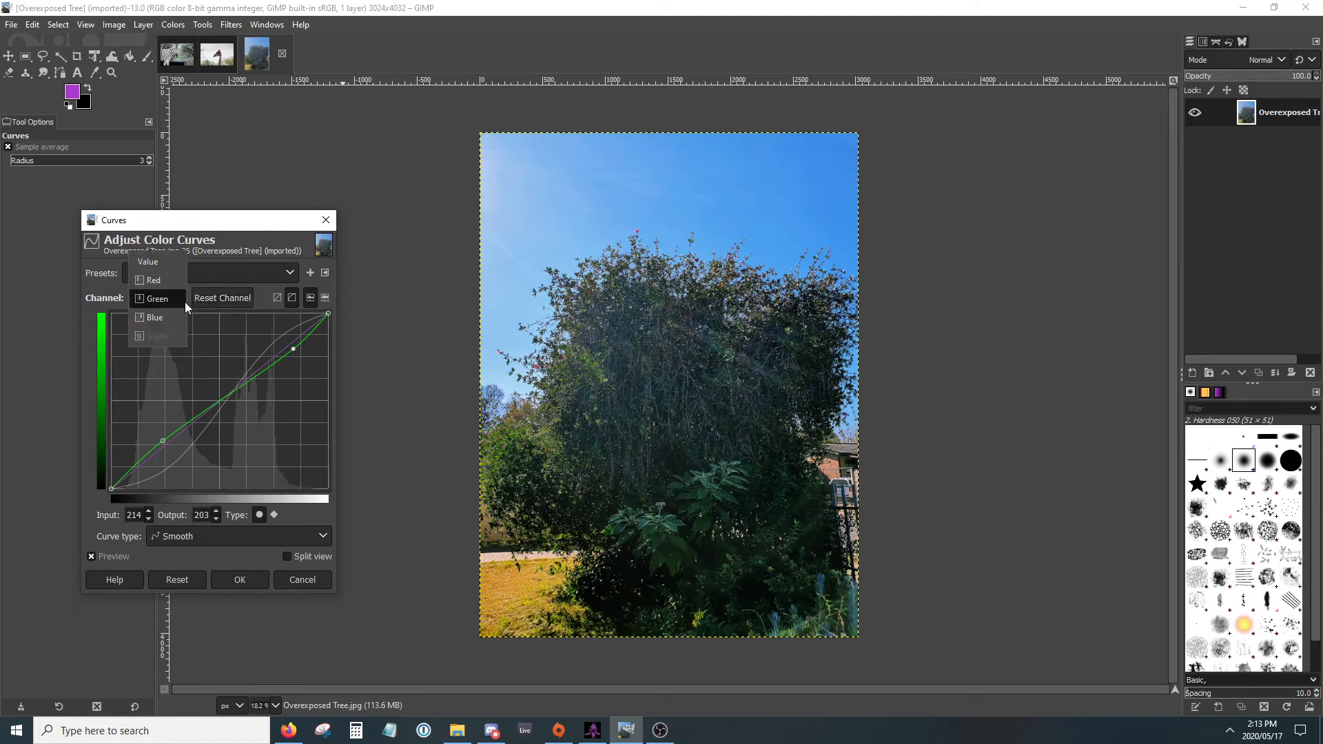
click(155, 313)
click(270, 349)
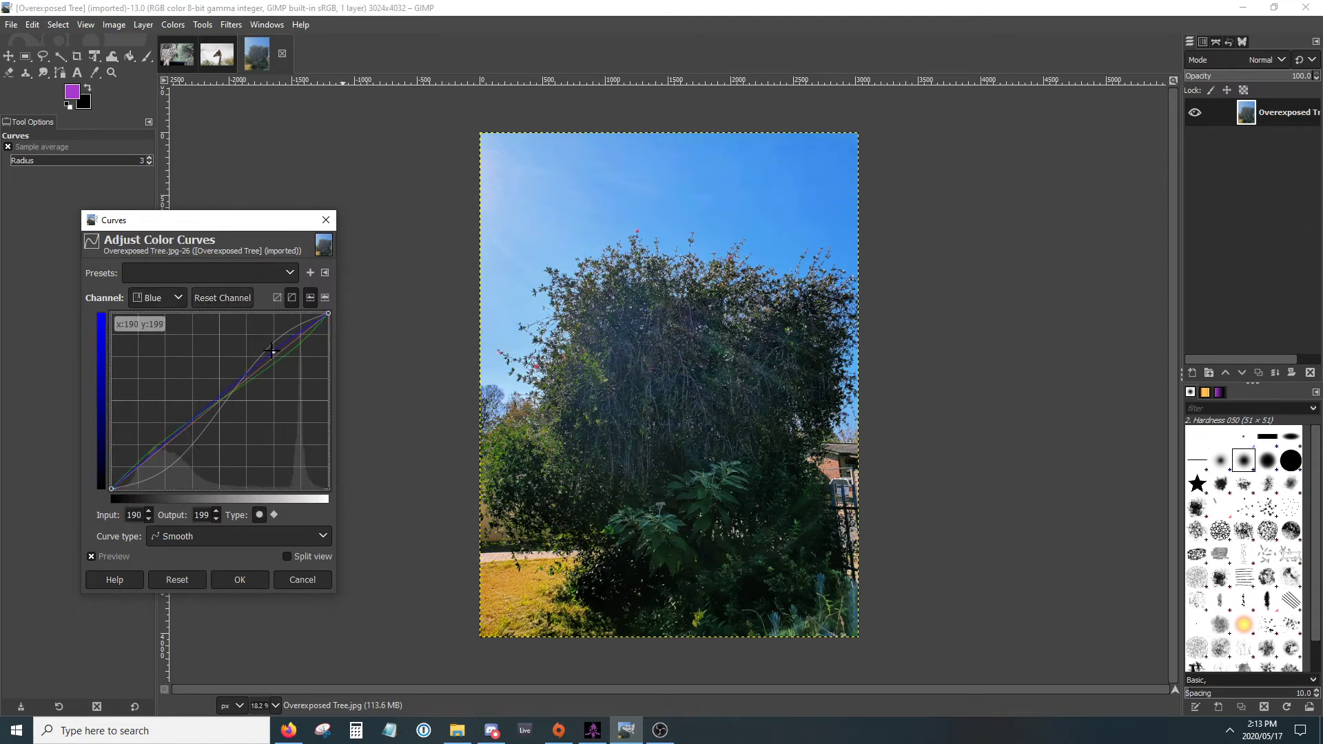
mouse_move(271, 350)
mouse_down()
mouse_move(295, 337)
mouse_move(286, 330)
mouse_up()
click(171, 444)
drag(171, 445, 166, 443)
click(240, 580)
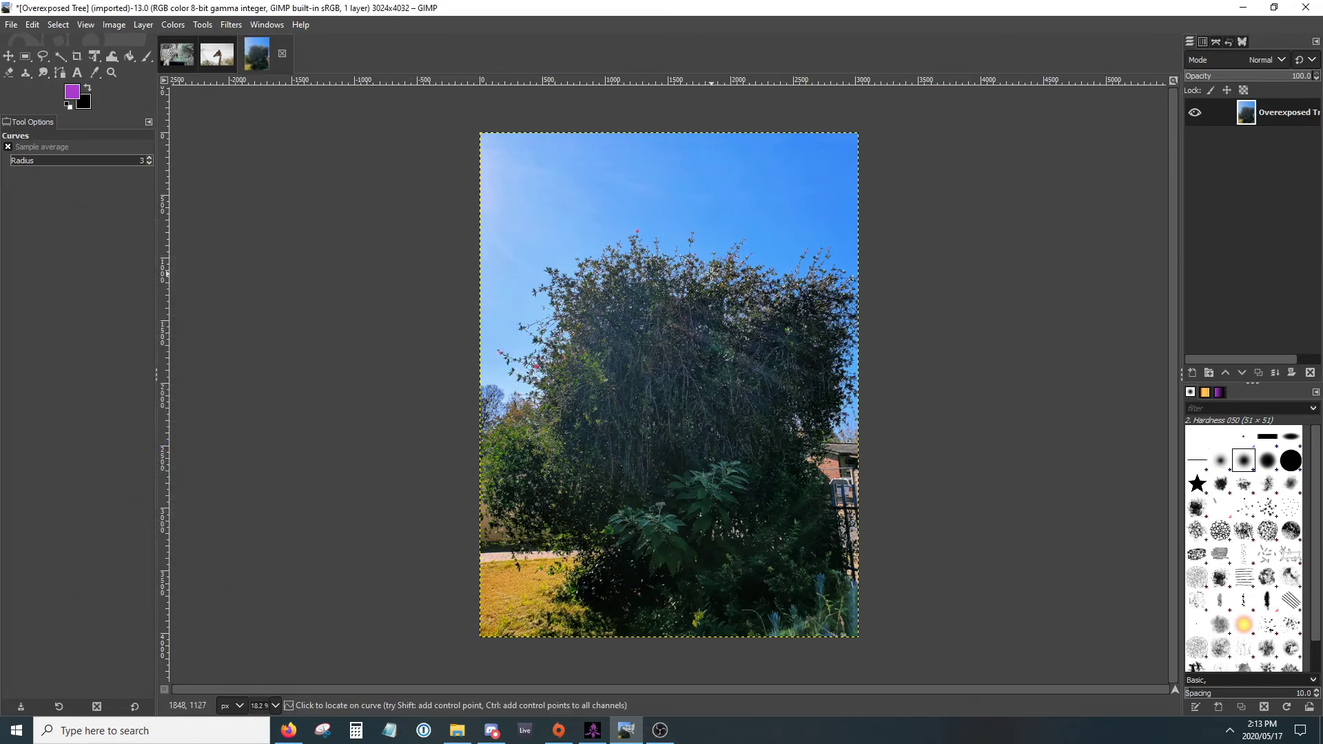
Open Some kind of plant with red flowers.jpg and rotate it according to its Exif orientation.
click(14, 31)
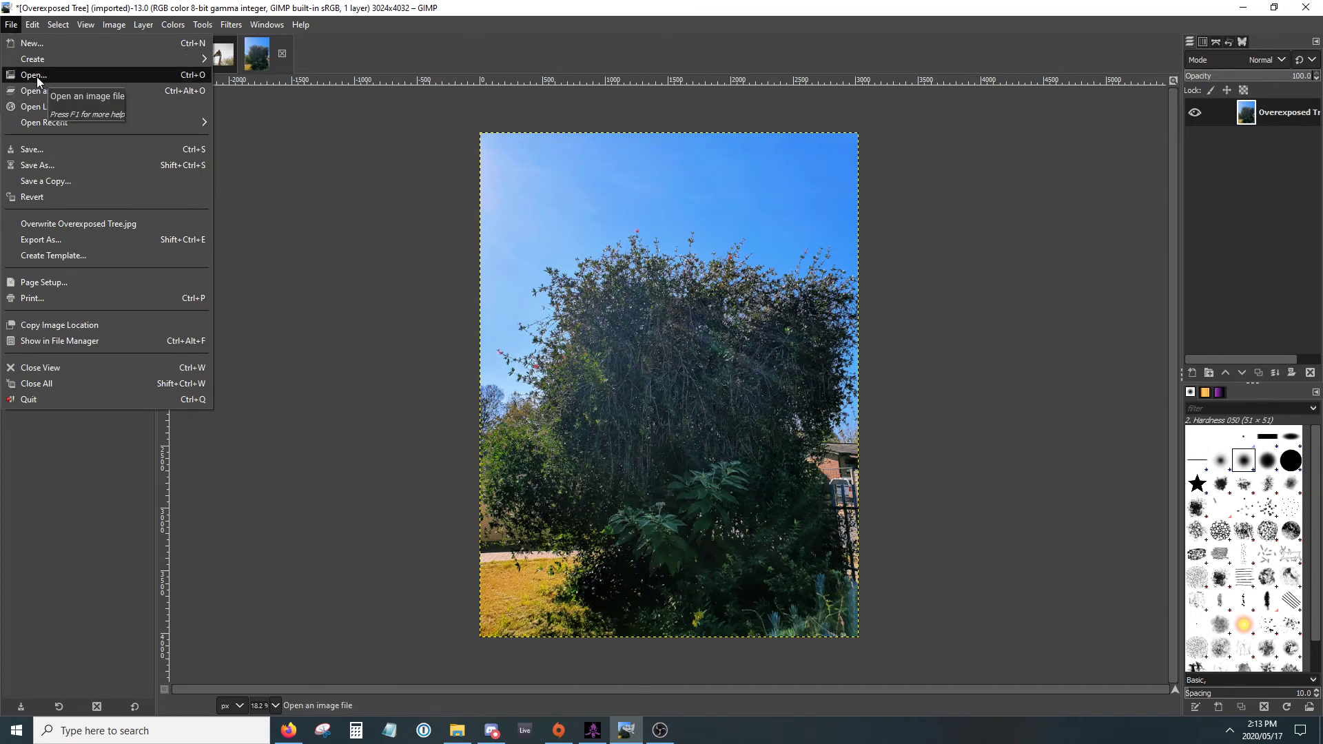
click(36, 76)
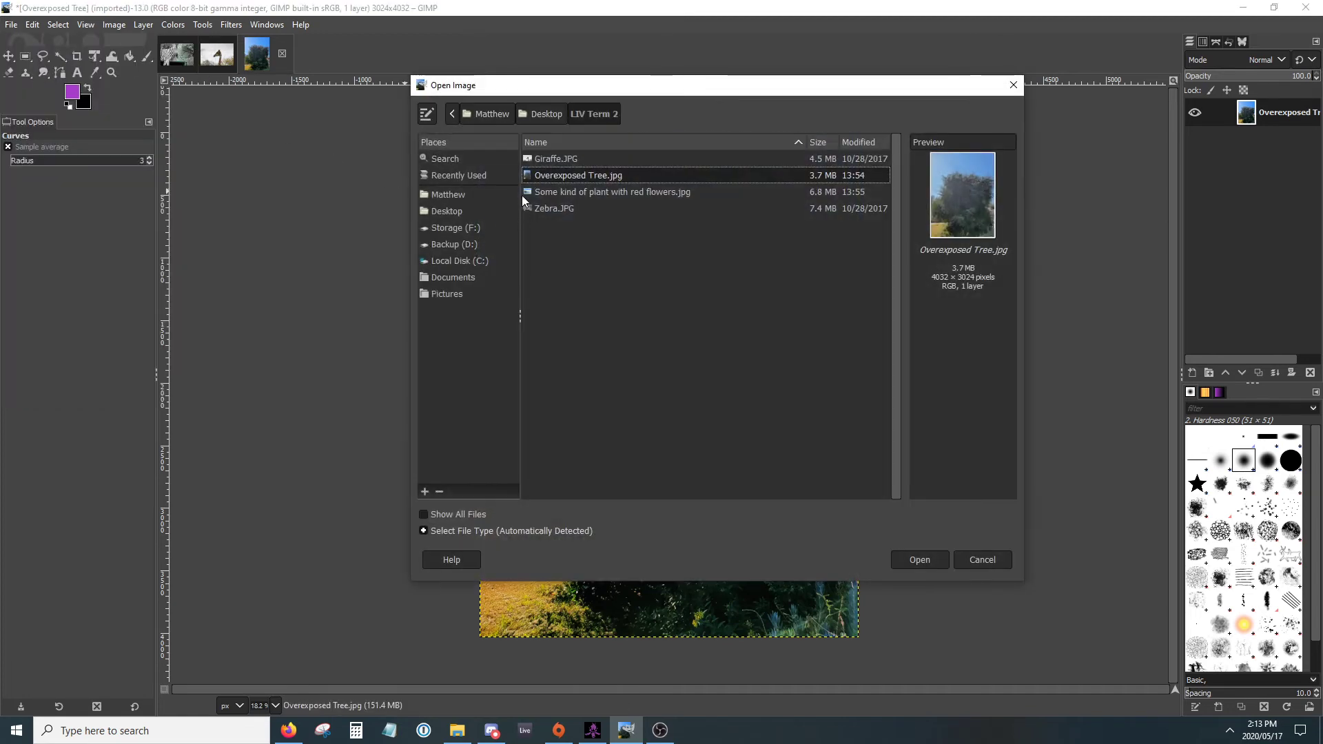
click(543, 193)
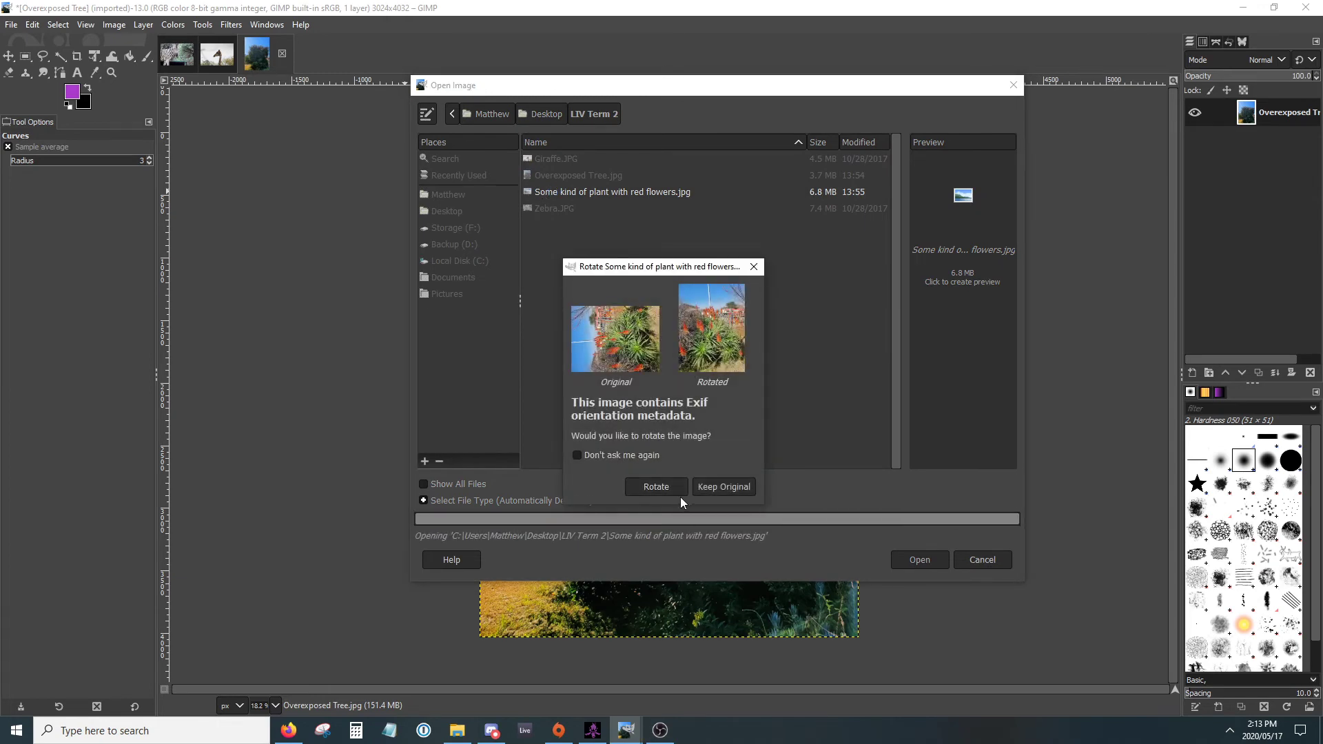
click(664, 492)
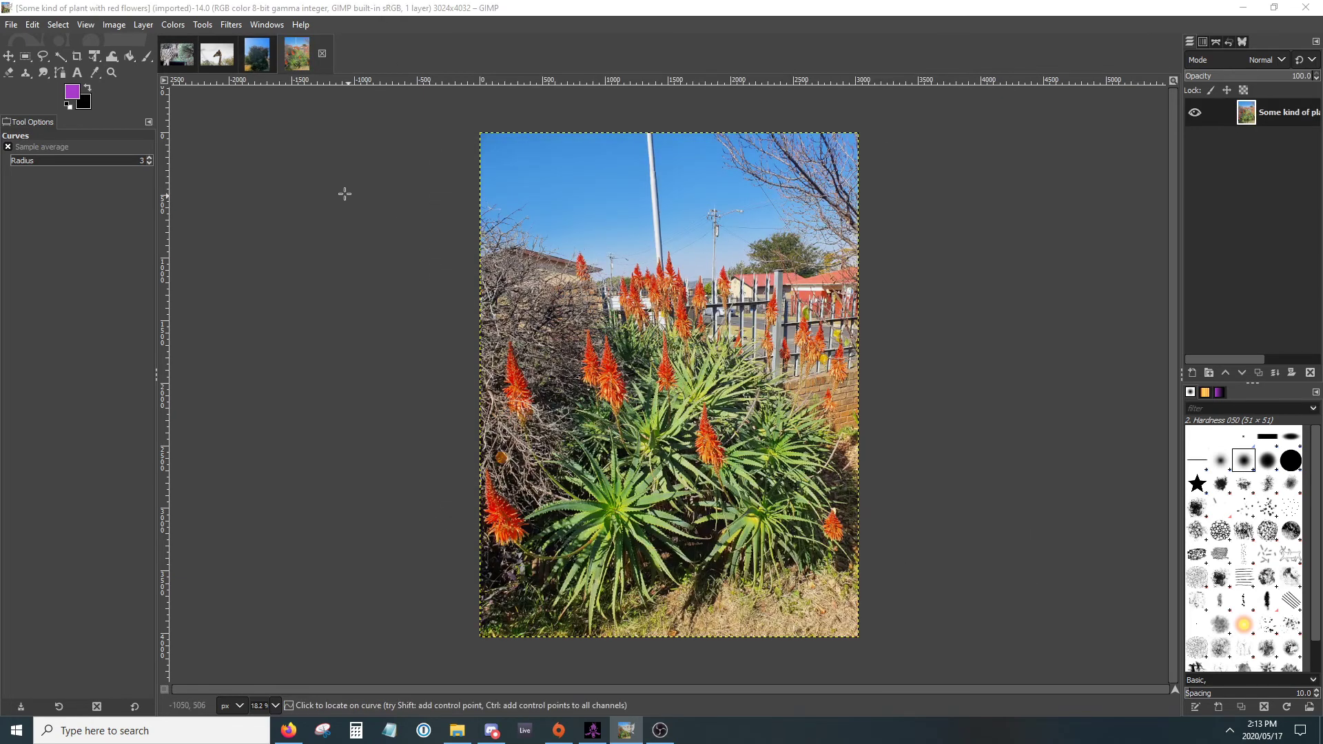
Start a Curves adjustment on the plant photo, shaping the Value curve with lowered shadows, raised highlights and a midtone point at input 146, output 129.
click(169, 26)
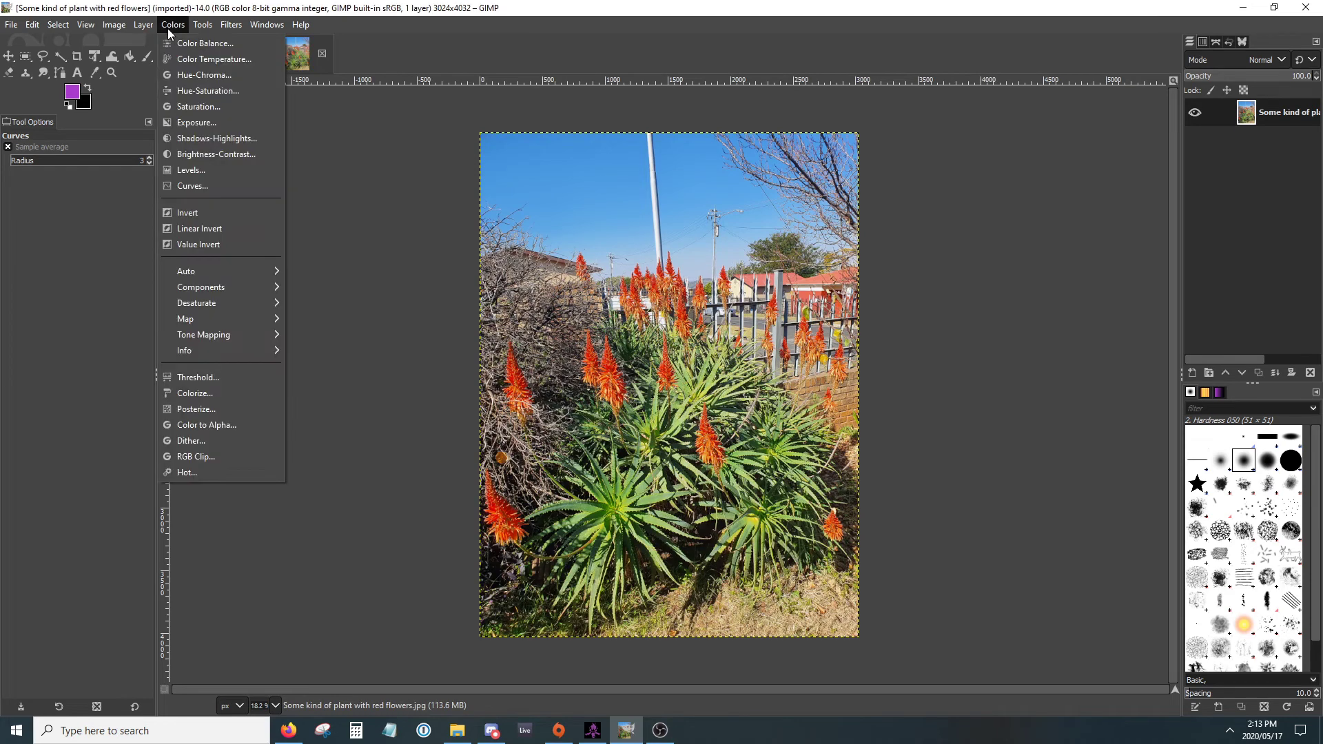
click(186, 186)
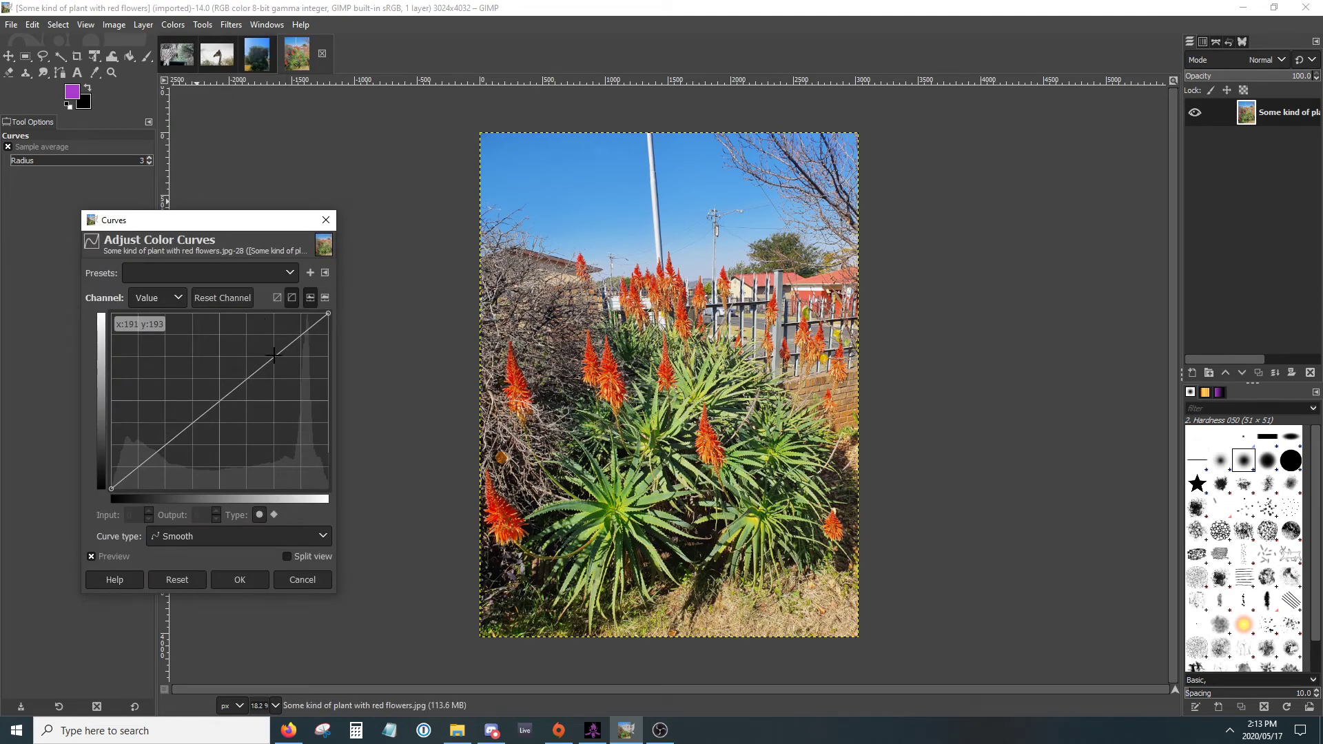
drag(274, 355, 267, 353)
click(178, 426)
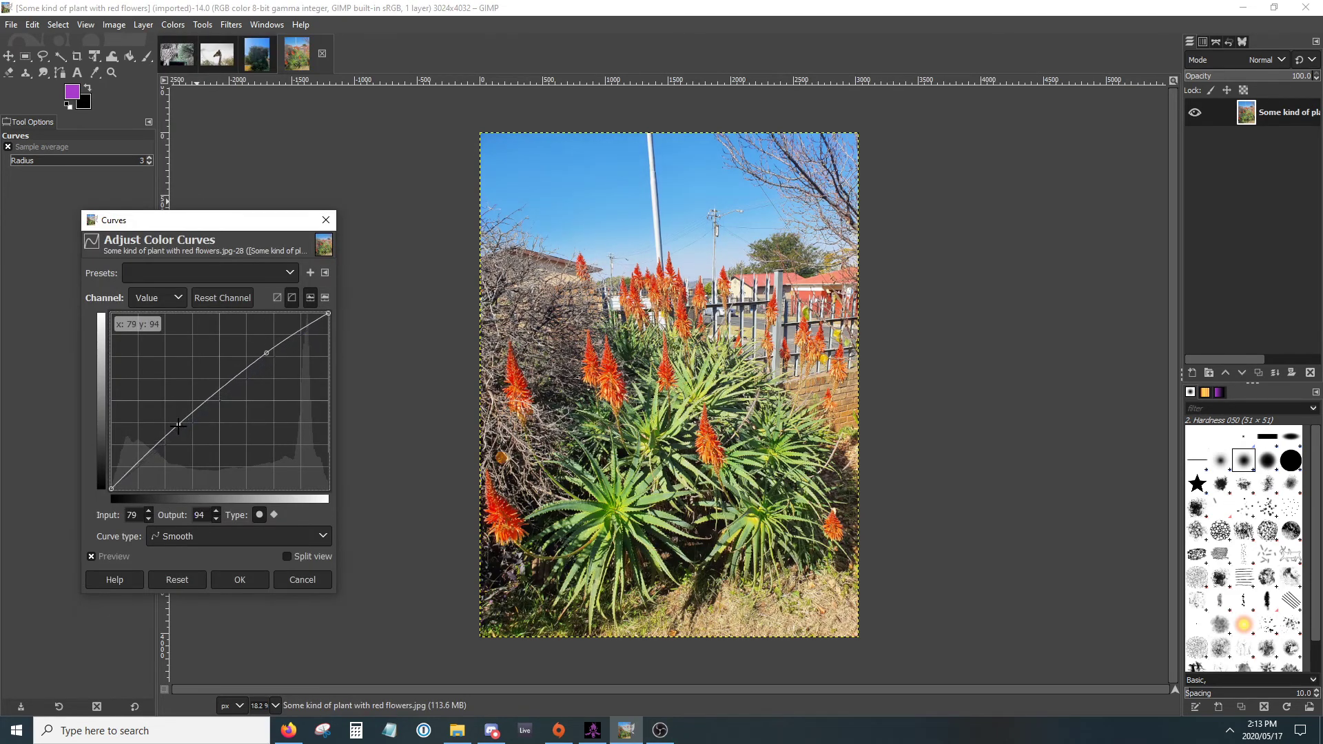
drag(178, 426, 180, 438)
mouse_move(268, 341)
mouse_down()
mouse_move(267, 360)
mouse_move(282, 334)
mouse_up()
mouse_move(226, 383)
mouse_down()
mouse_move(243, 408)
mouse_move(216, 392)
mouse_move(234, 399)
mouse_up()
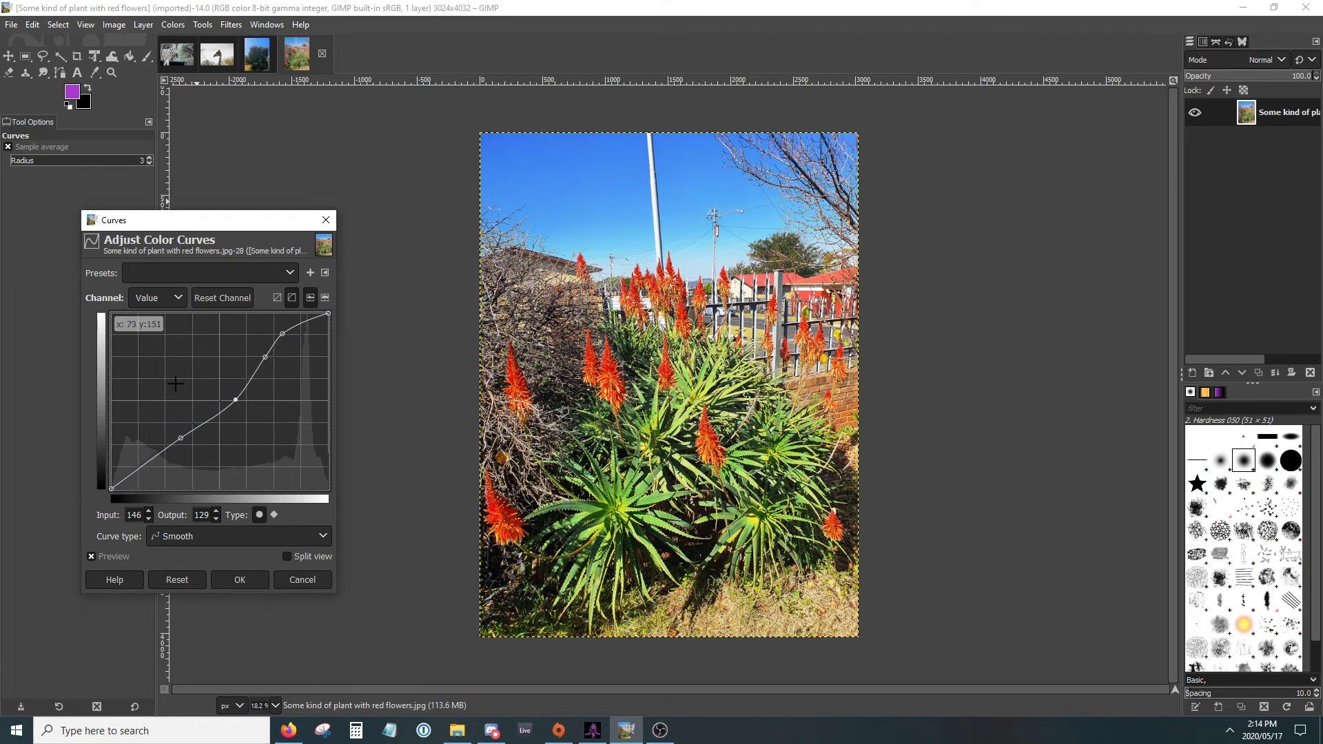
Shape the Red channel curve with a lowered shadow point and points at input 159, output 144 and input 204, output 228, and apply the adjustment.
click(169, 299)
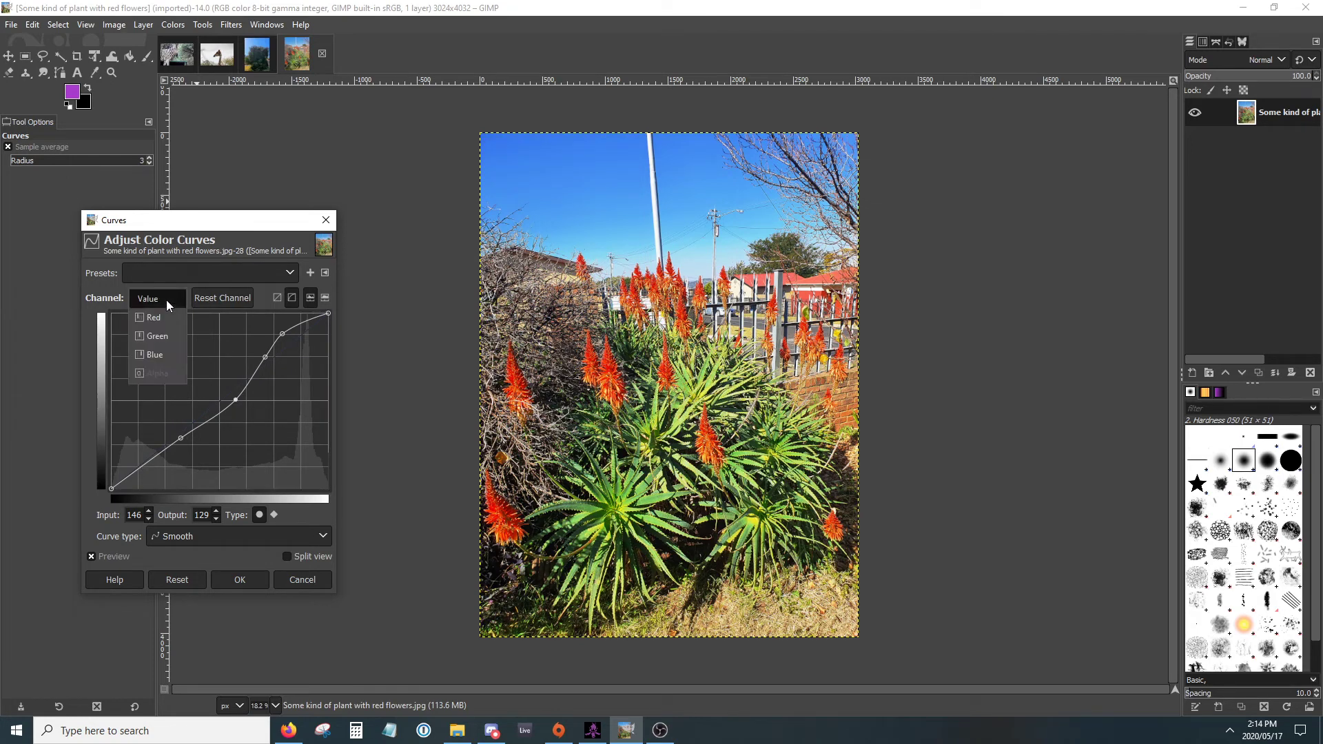
click(159, 310)
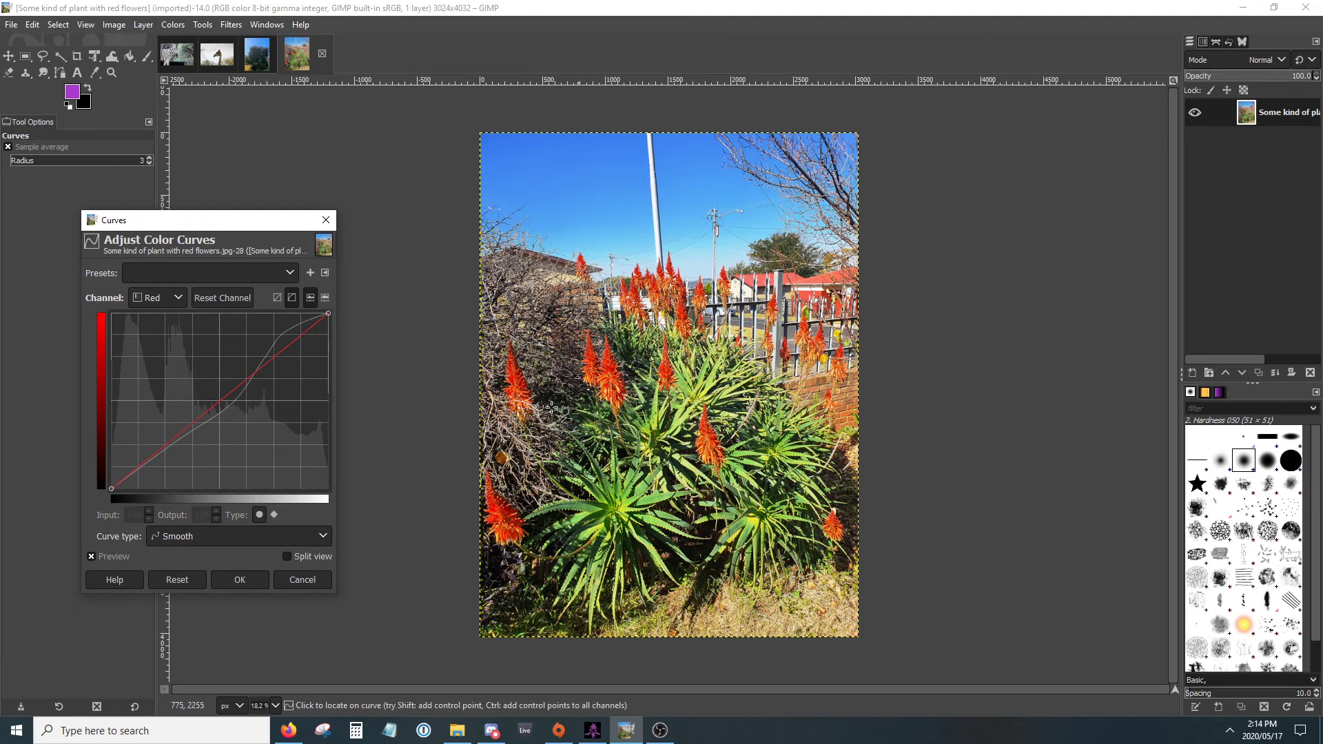
drag(285, 351, 246, 390)
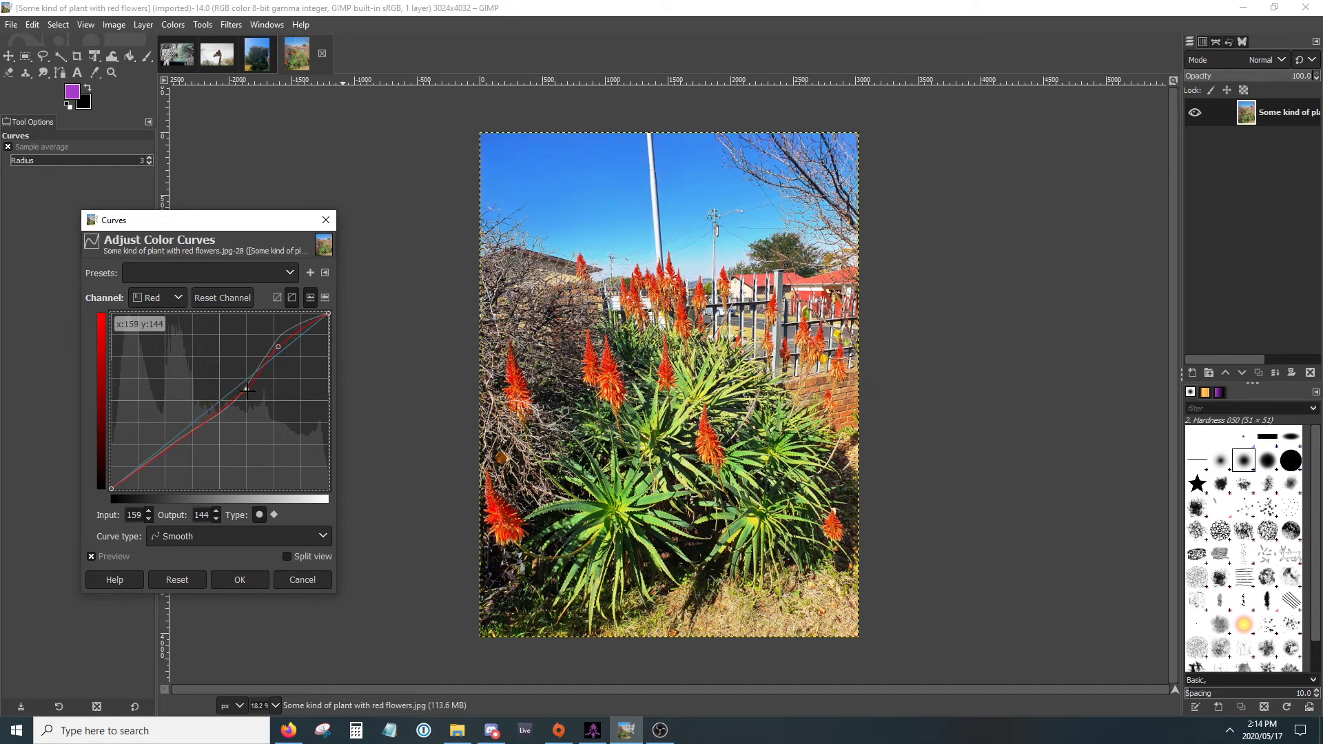
mouse_move(195, 432)
mouse_down()
mouse_move(209, 458)
mouse_move(195, 445)
mouse_up()
drag(292, 334, 285, 331)
drag(208, 220, 333, 226)
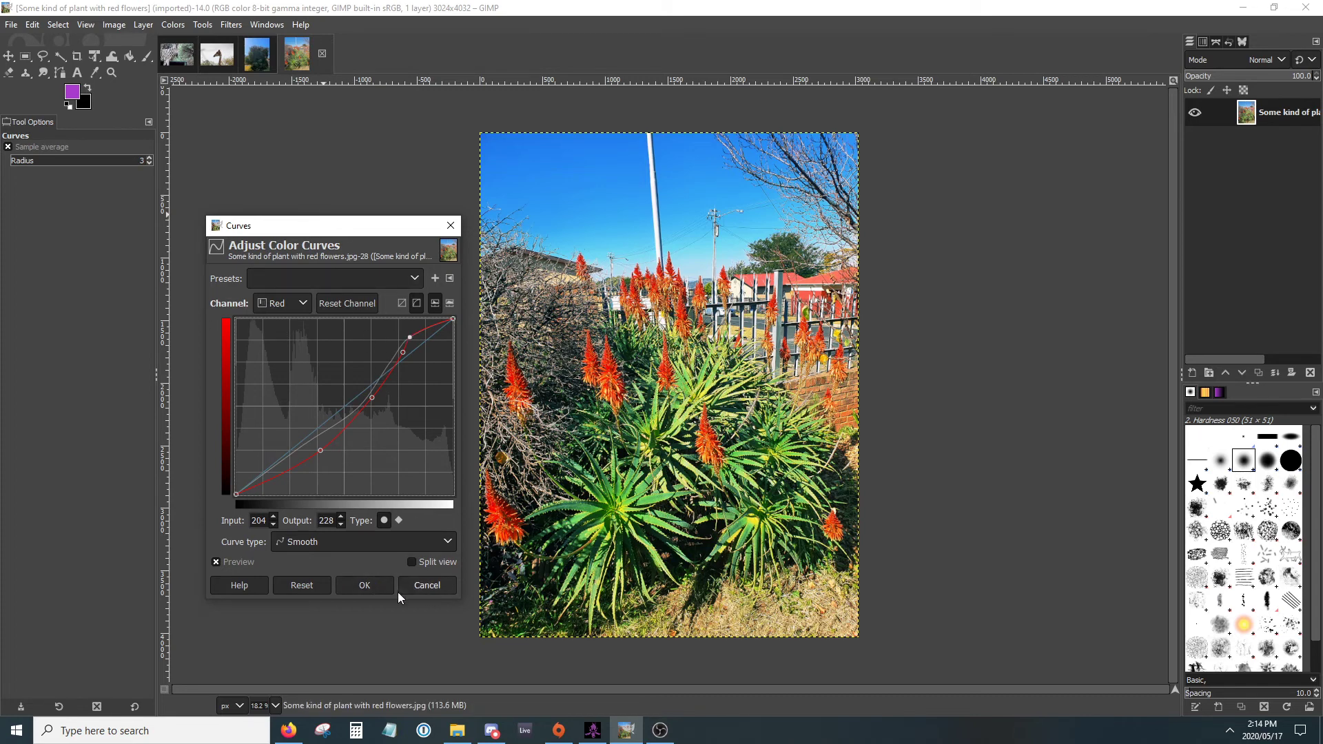
click(365, 585)
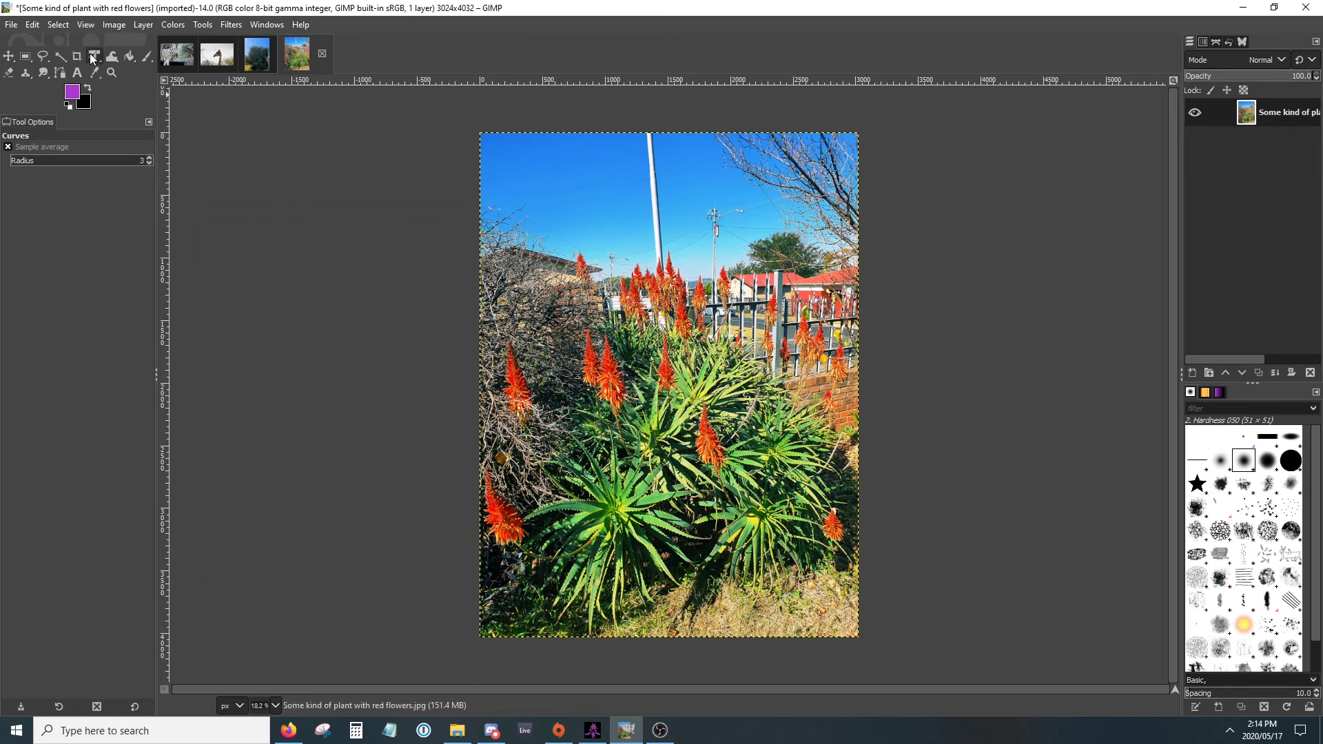
Undo and redo the Curves adjustment to compare the plant photo before and after.
click(26, 24)
click(34, 44)
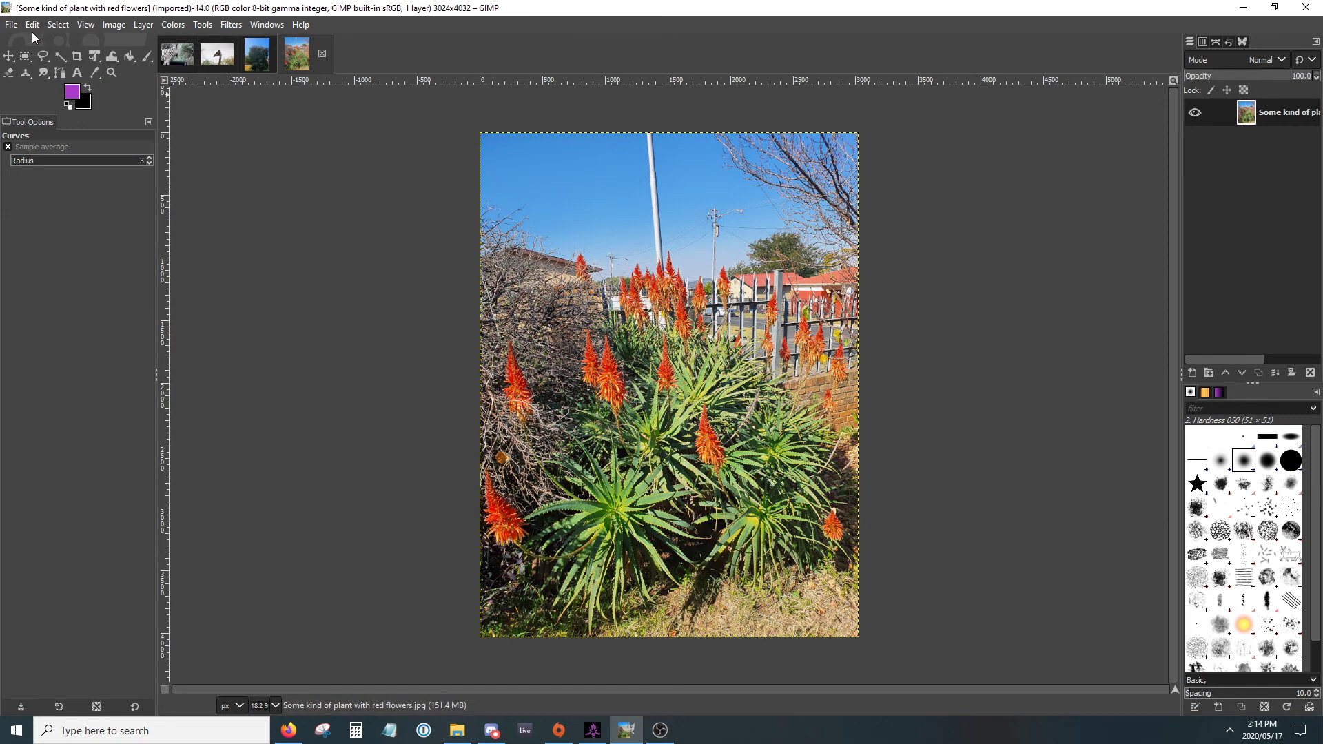
click(32, 32)
click(55, 61)
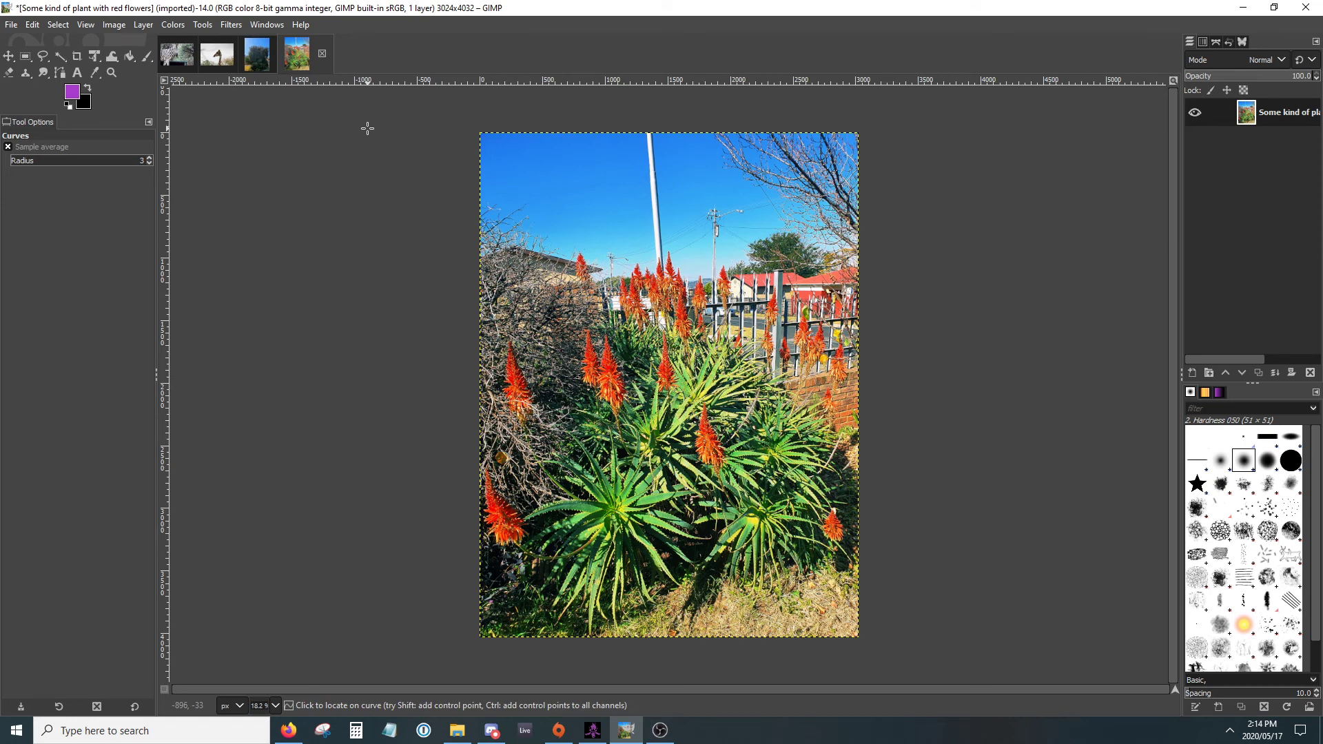
Review the corrected photos by switching between the zebra, overexposed tree and red-flowered plant images.
click(175, 59)
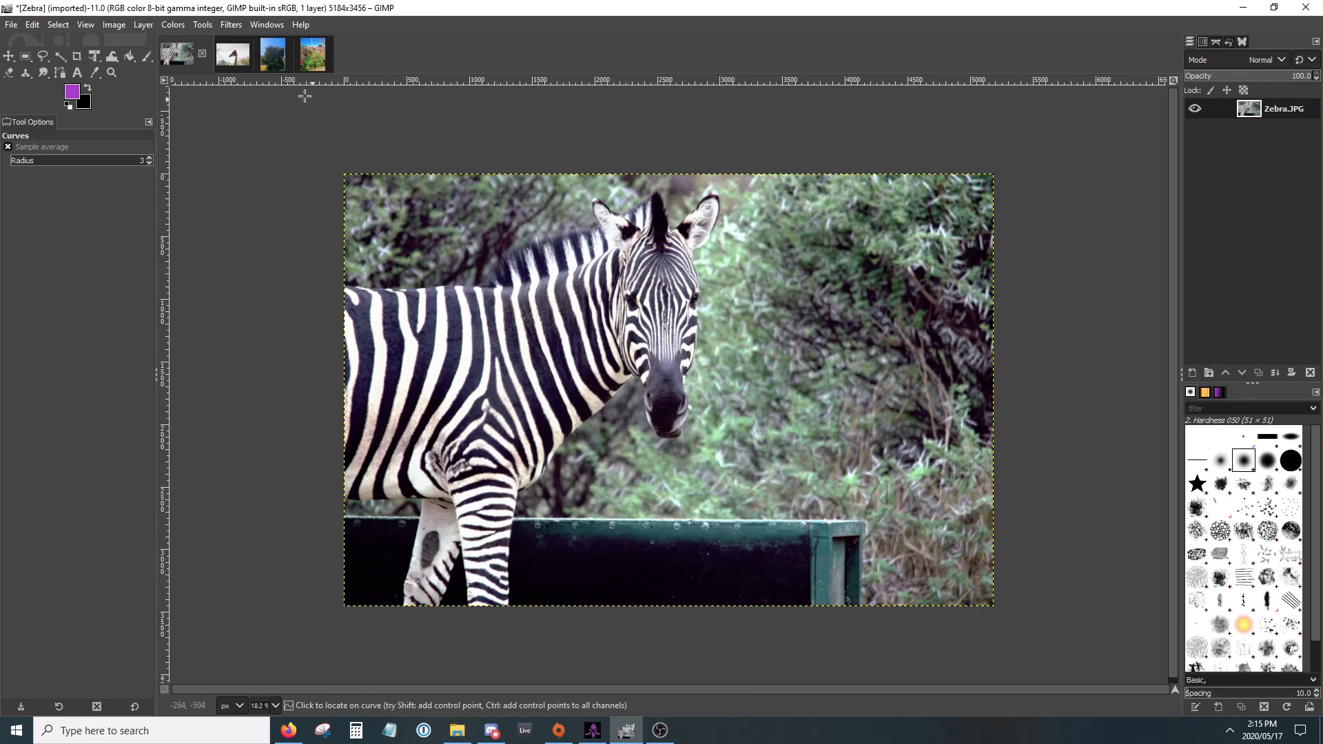
click(265, 57)
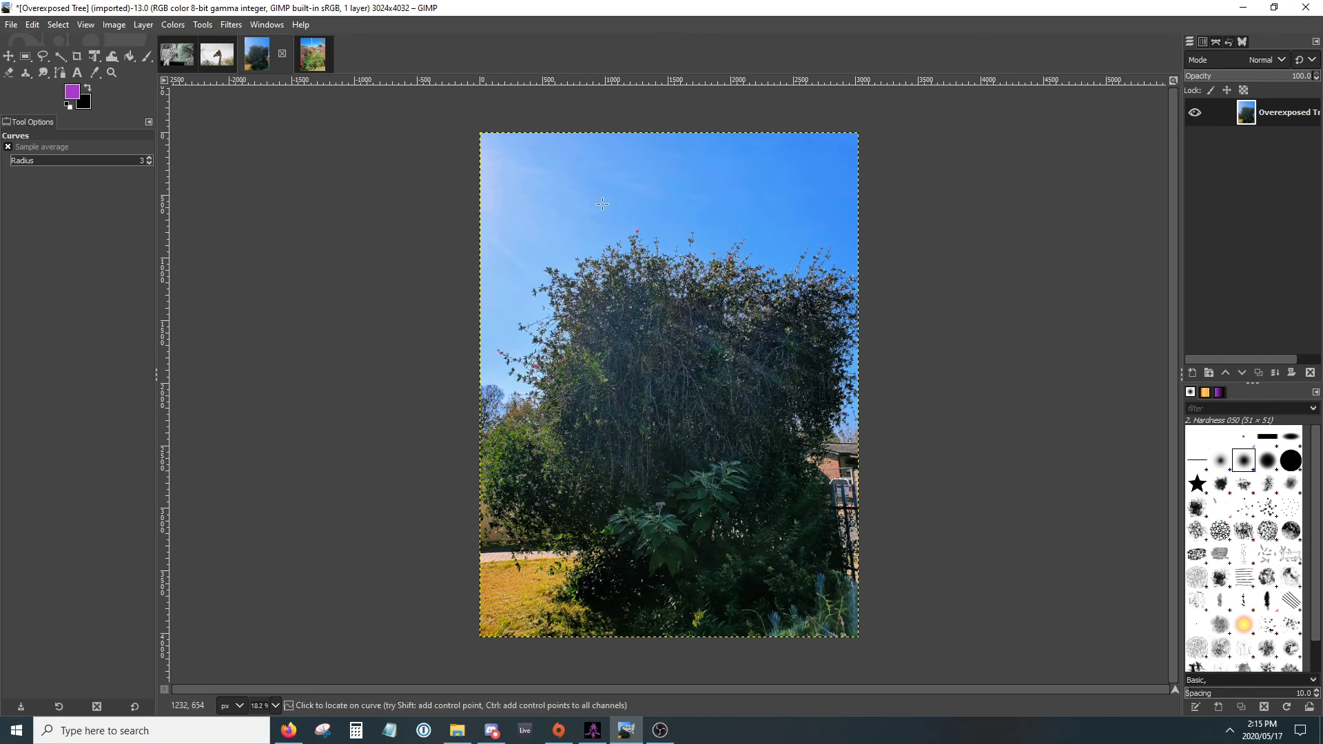
click(313, 56)
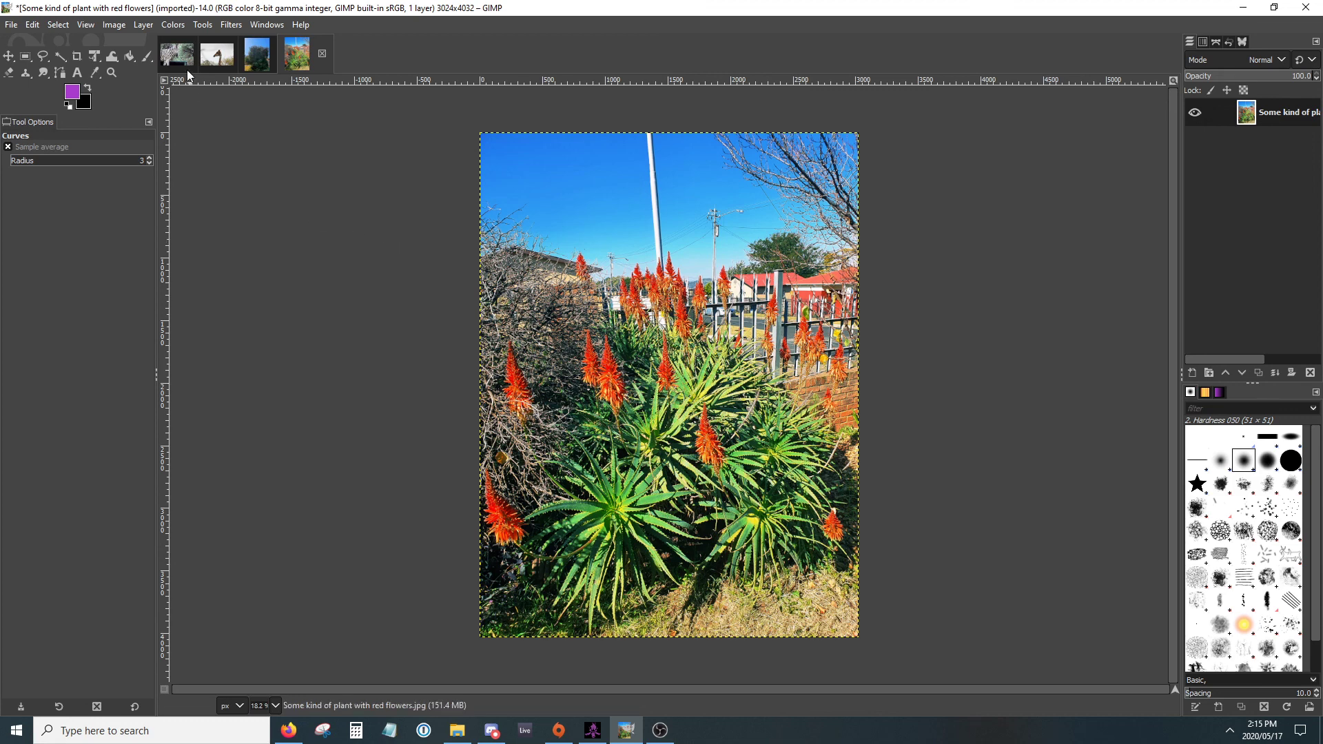
click(176, 53)
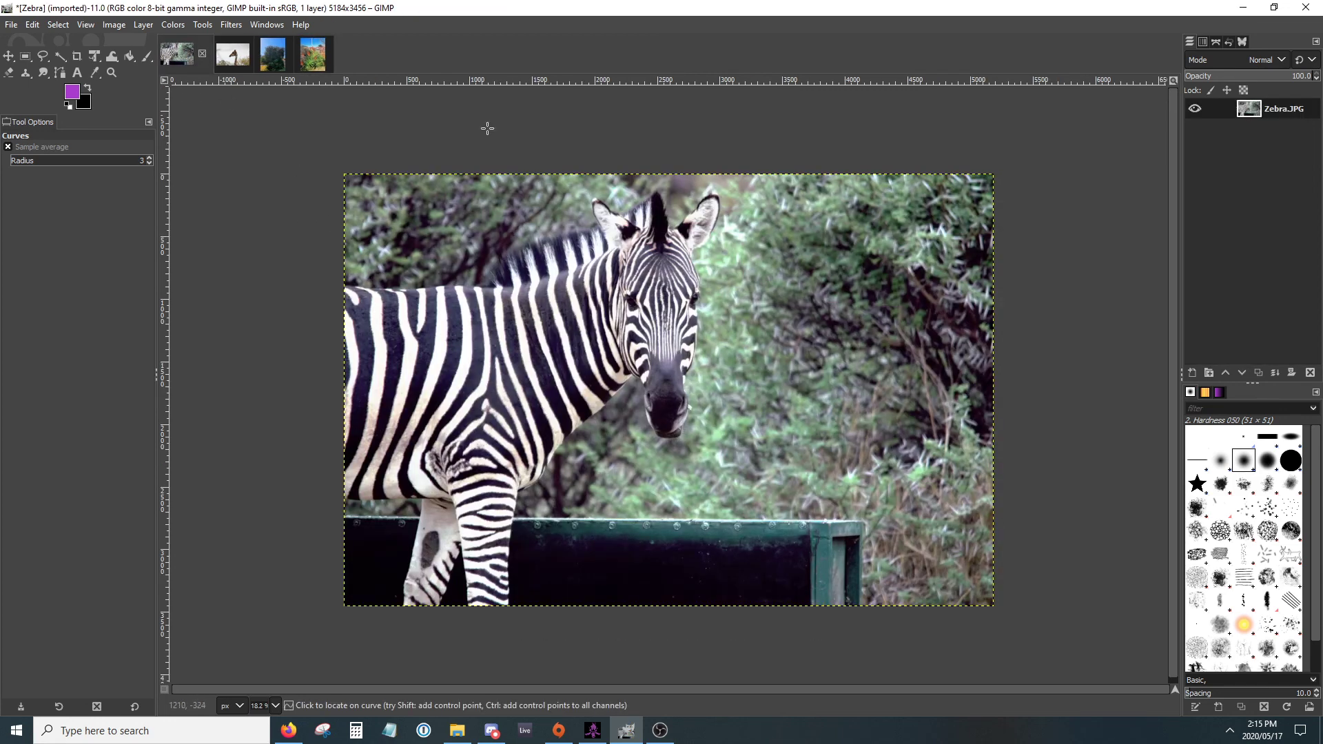
click(270, 55)
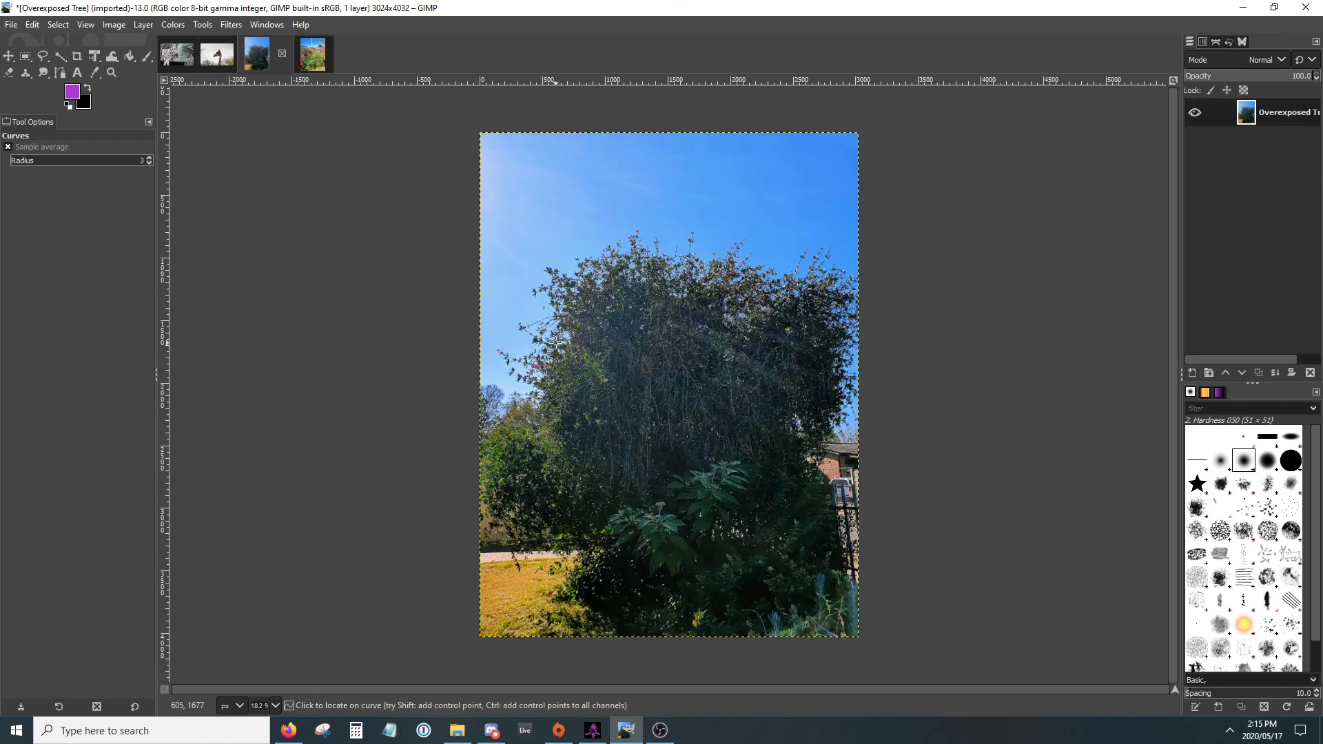